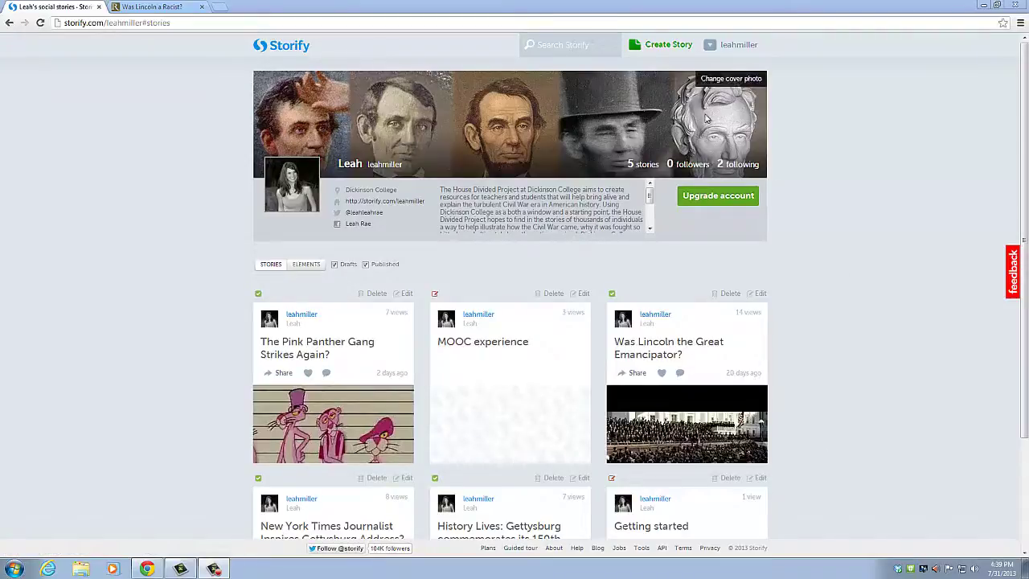
Create a new public story with the headline "Was Lincoln a Racist?".
click(659, 54)
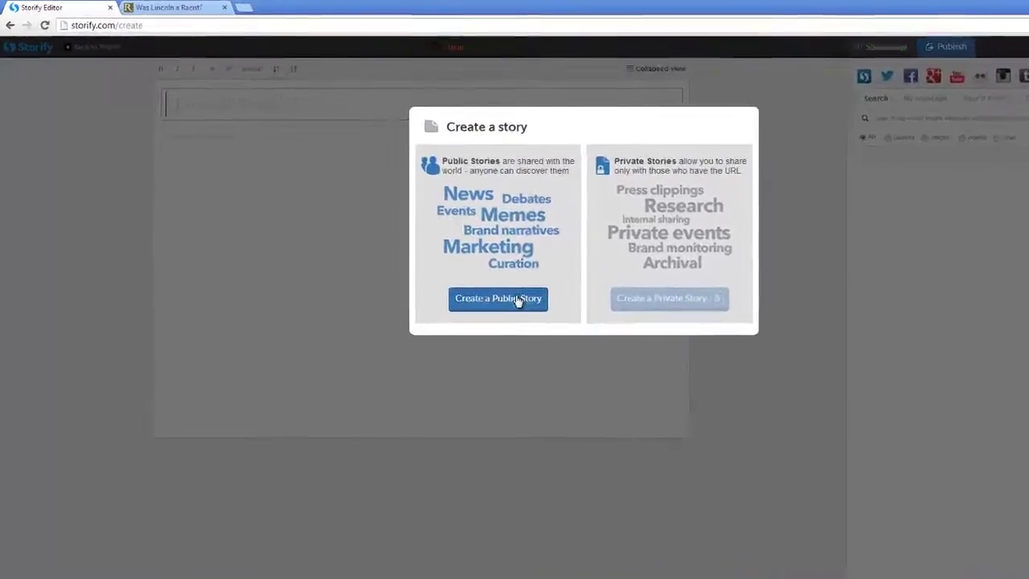
click(408, 270)
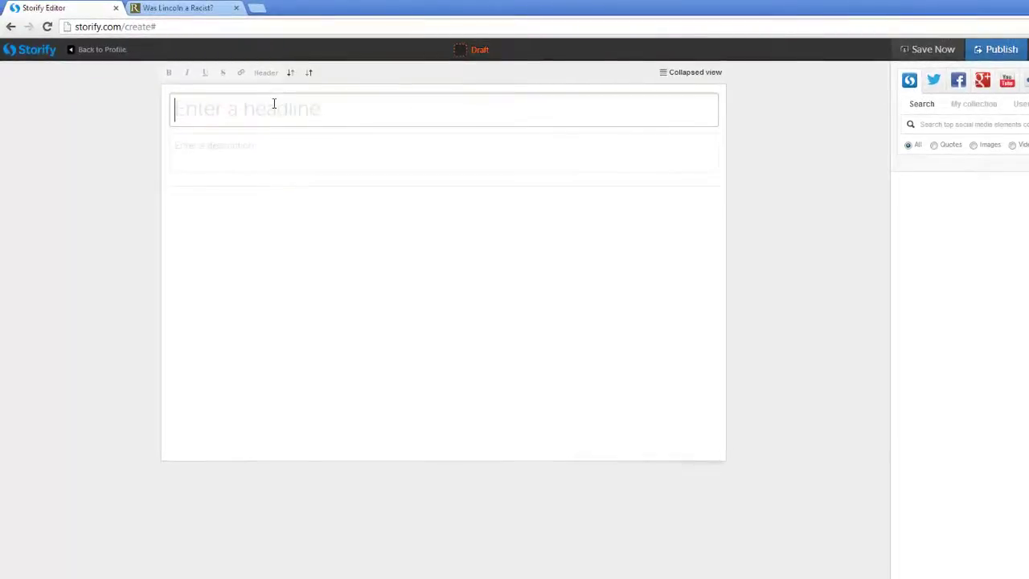
text(Was Lin)
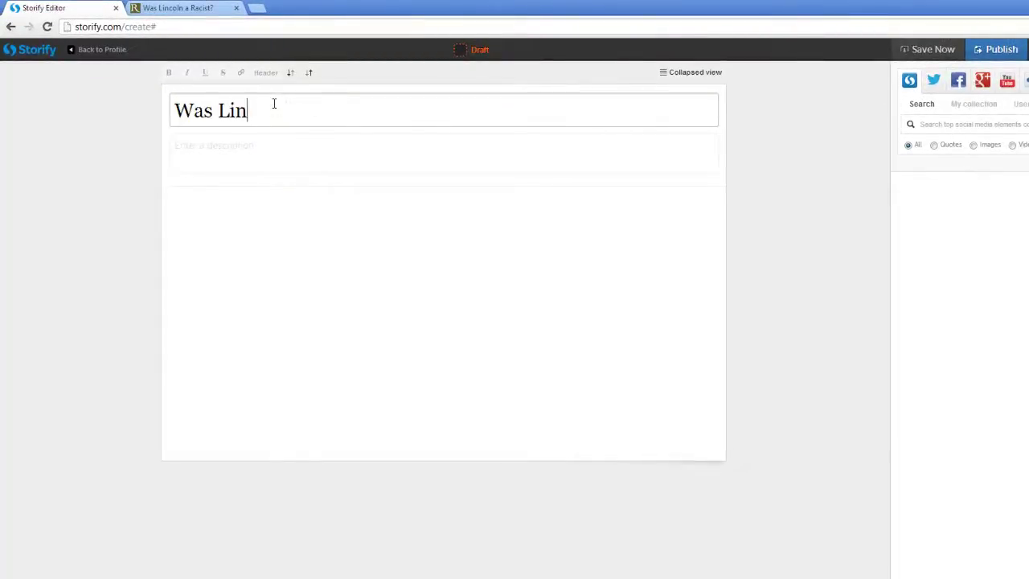
text(coln a Racist?)
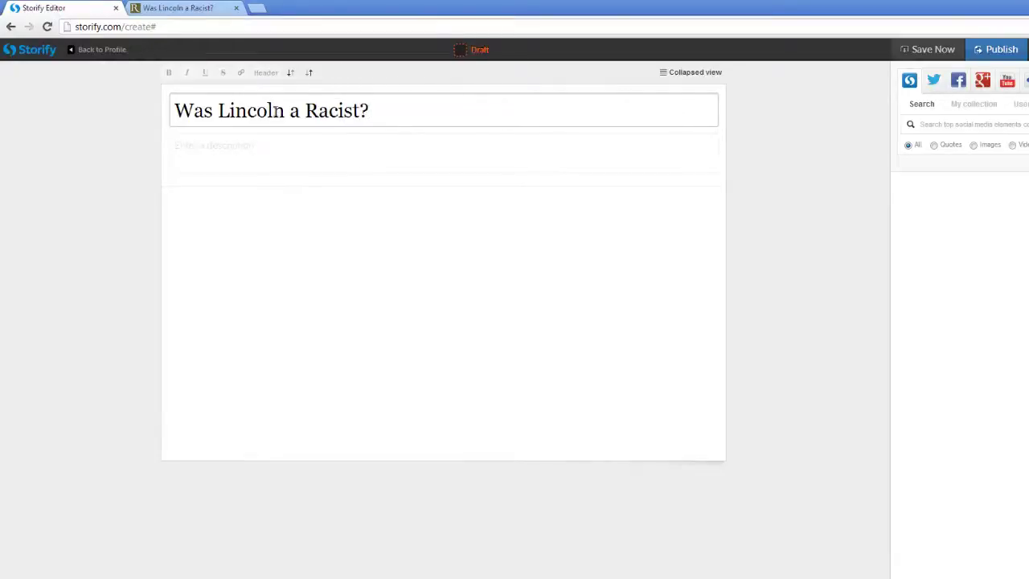
Enter "Tagline" as the story description and add "Text" as a text block in the story body.
click(292, 161)
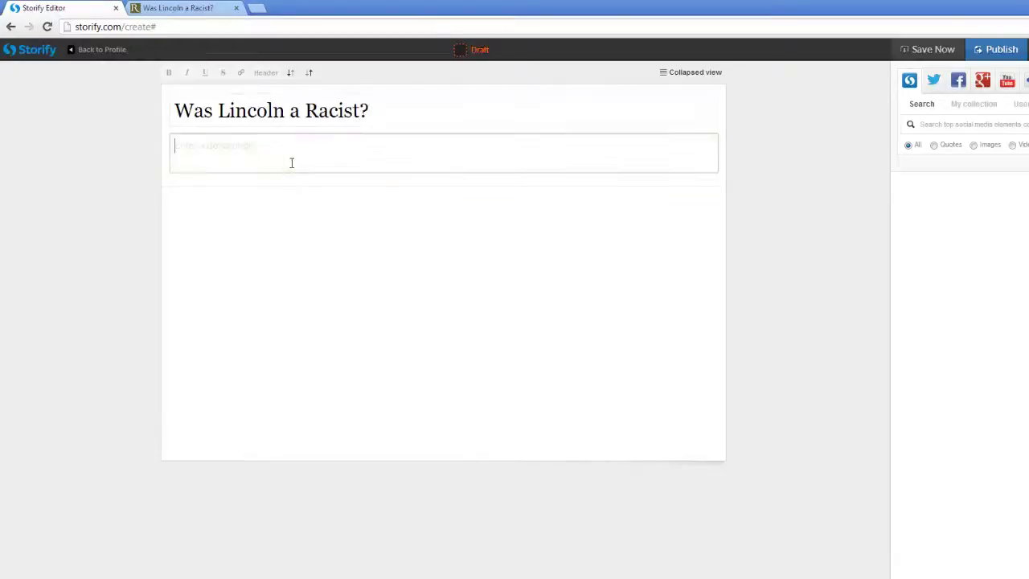
text(Tagline)
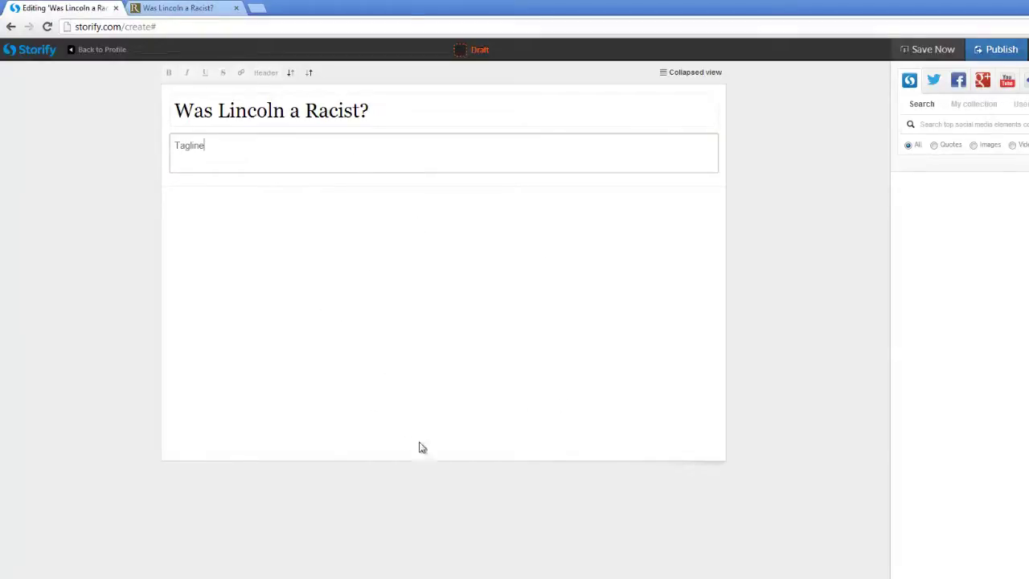
click(226, 228)
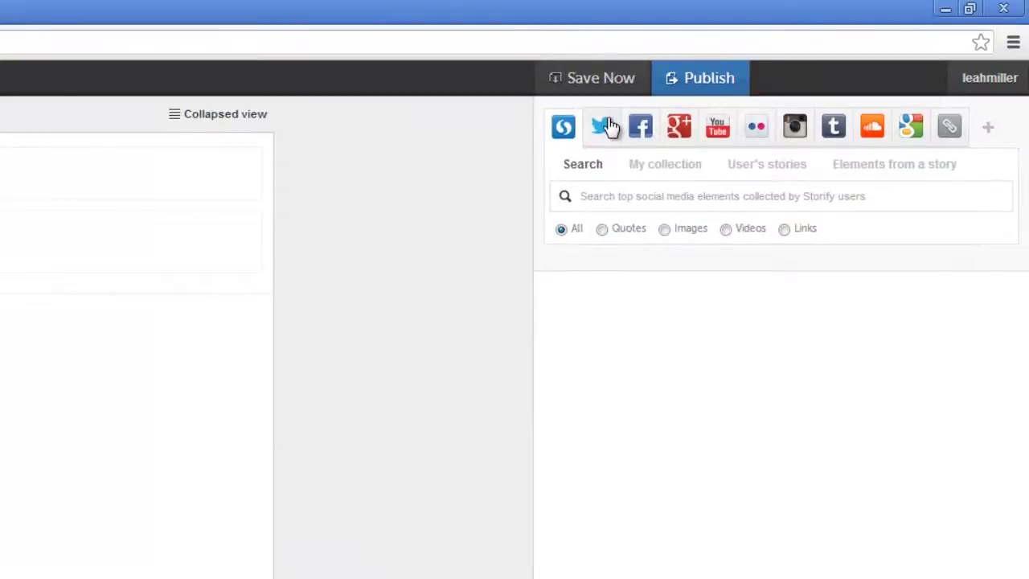
Search Twitter for "abraham lincoln racist" and add a tweet with the "attack you with the north" quote below the text block.
click(608, 126)
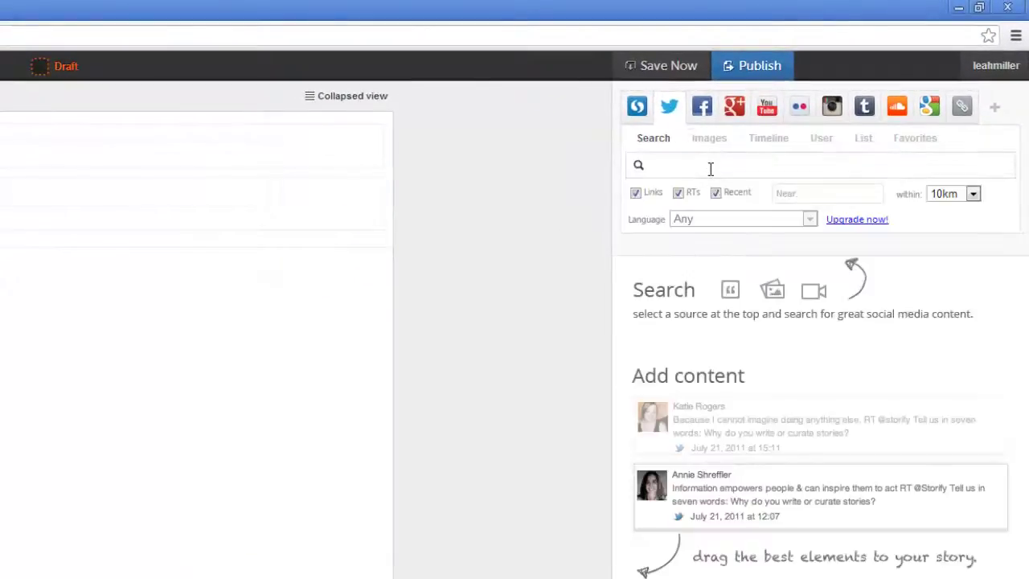
text(abraham lincoln racist)
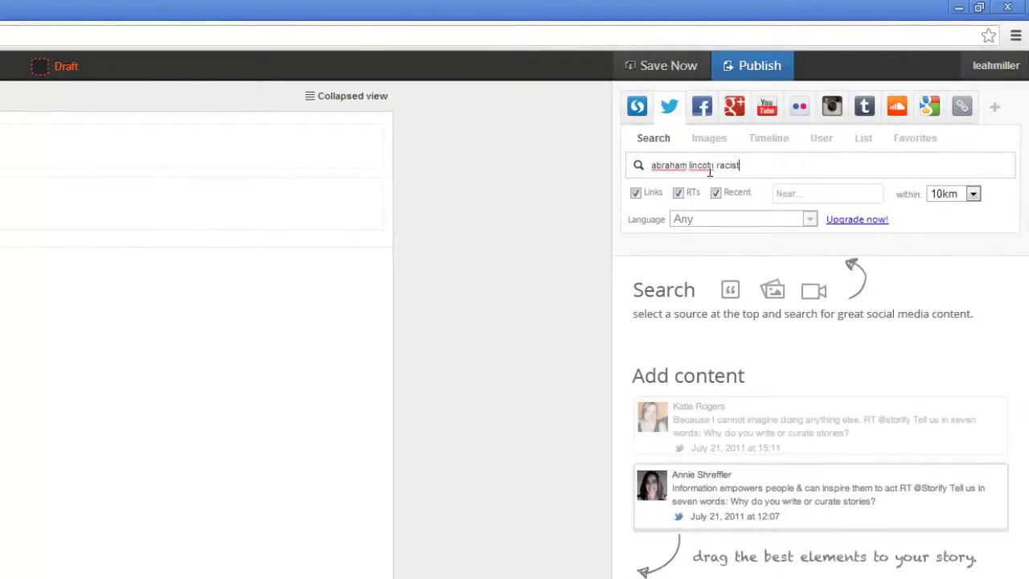
key(Return)
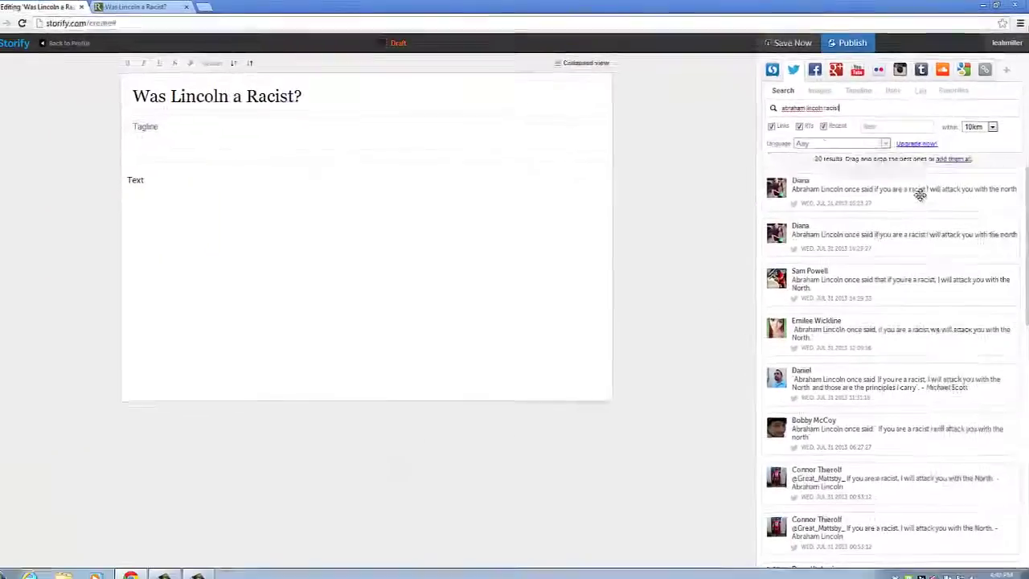
drag(895, 244, 260, 297)
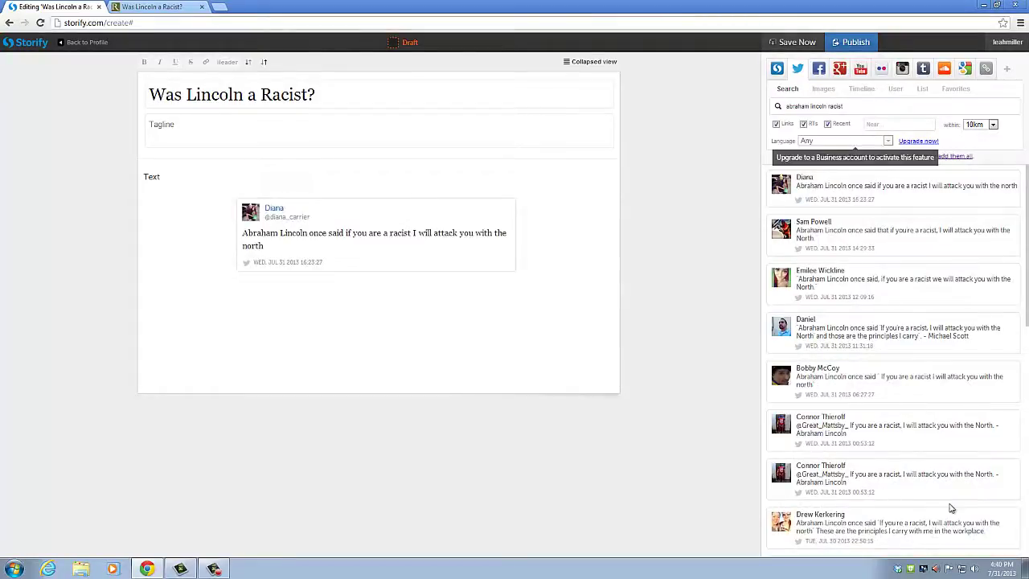
Search Twitter images for "abraham lincoln" and add the photo of 15th and F Streets NW below the tweet.
click(827, 90)
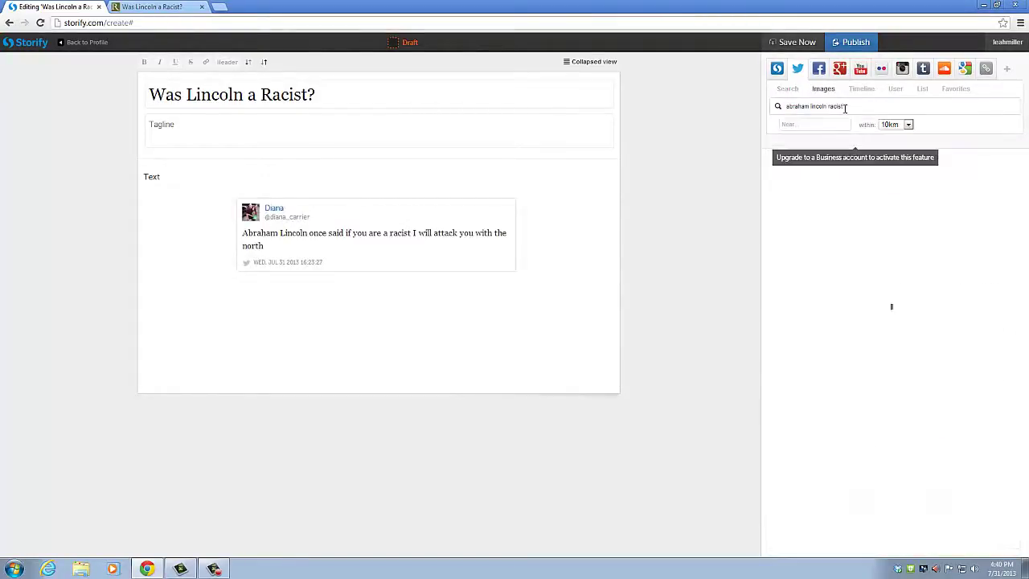
drag(853, 106, 815, 106)
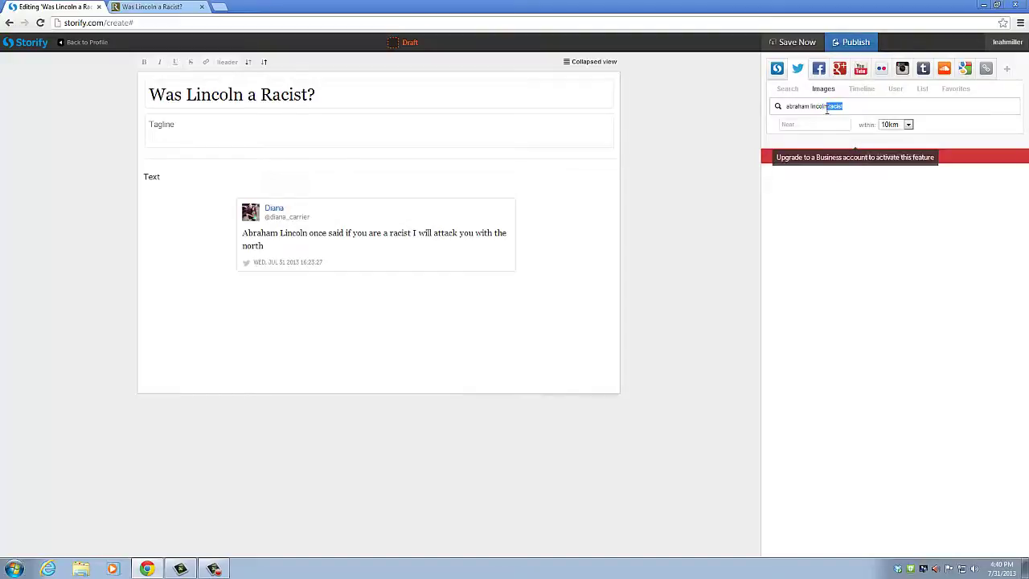
key(BackSpace)
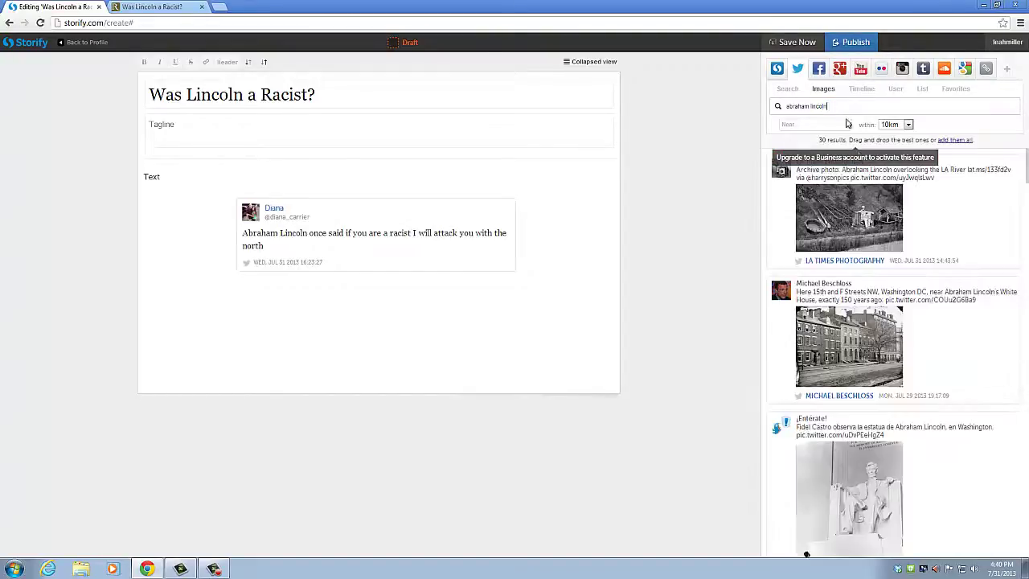
drag(873, 351, 308, 333)
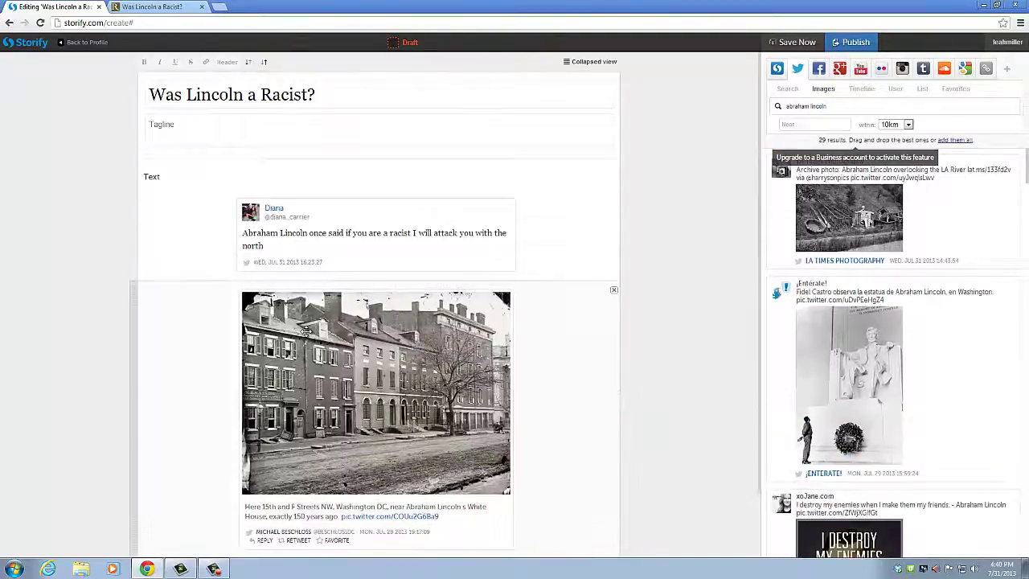
Find tweets by the Twitter user house_divided and add the steamboat "Imperial" tweet below the street photo.
click(887, 93)
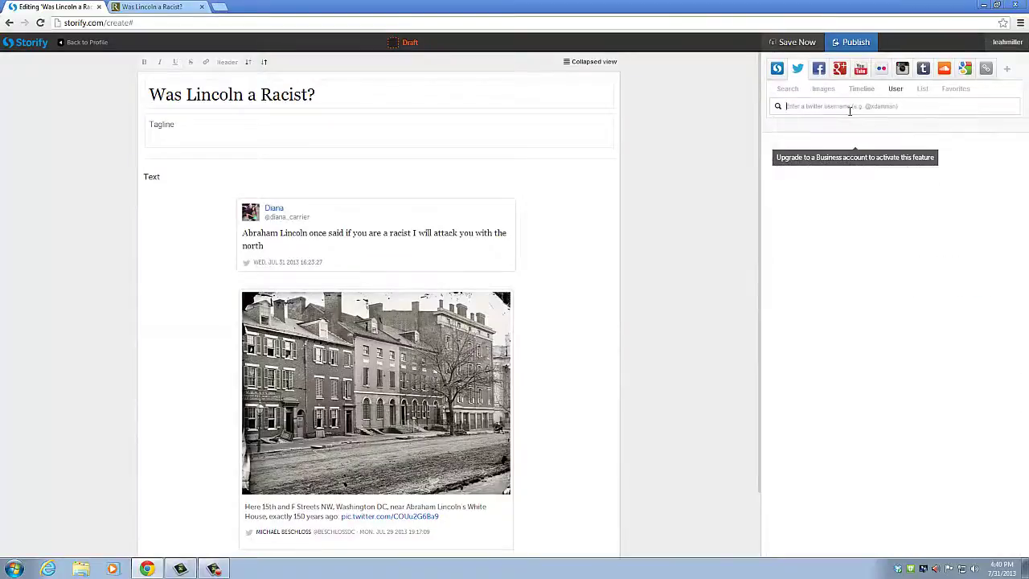
text(hi)
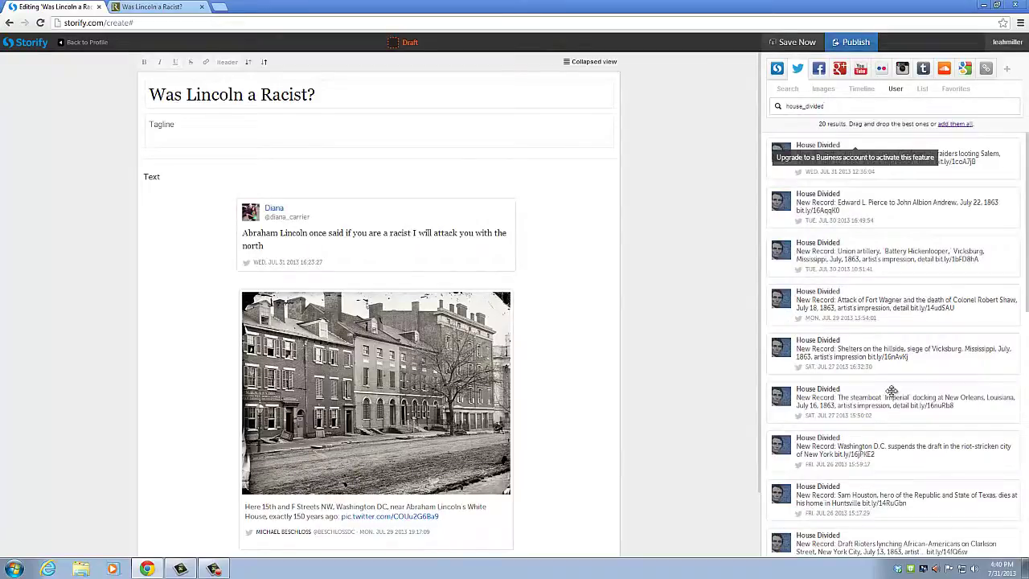
drag(892, 392, 329, 489)
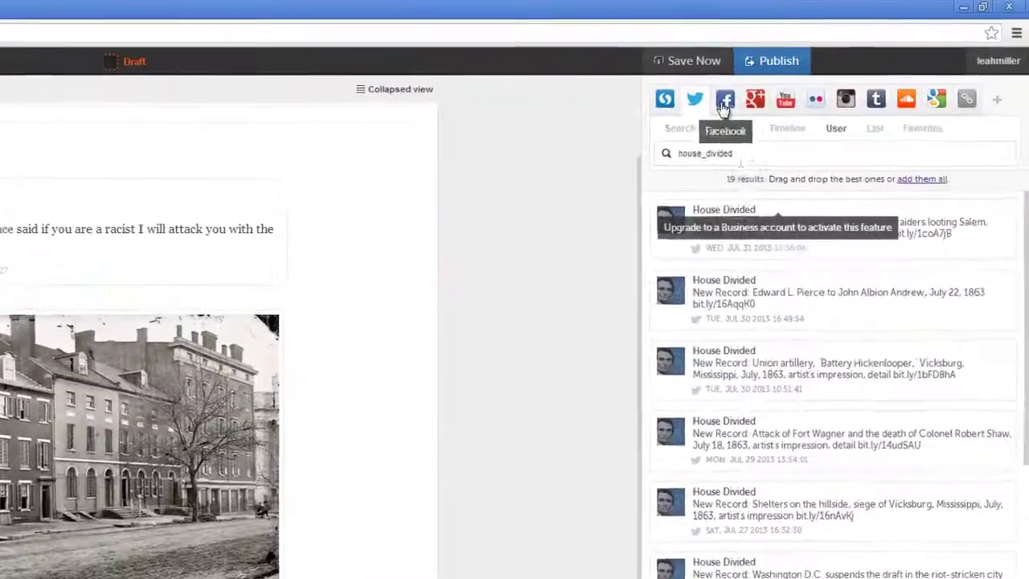
Search Facebook for "abraham lincoln racist" and add The Indianapolis Star post between the street photo and the steamboat tweet.
click(818, 68)
click(747, 162)
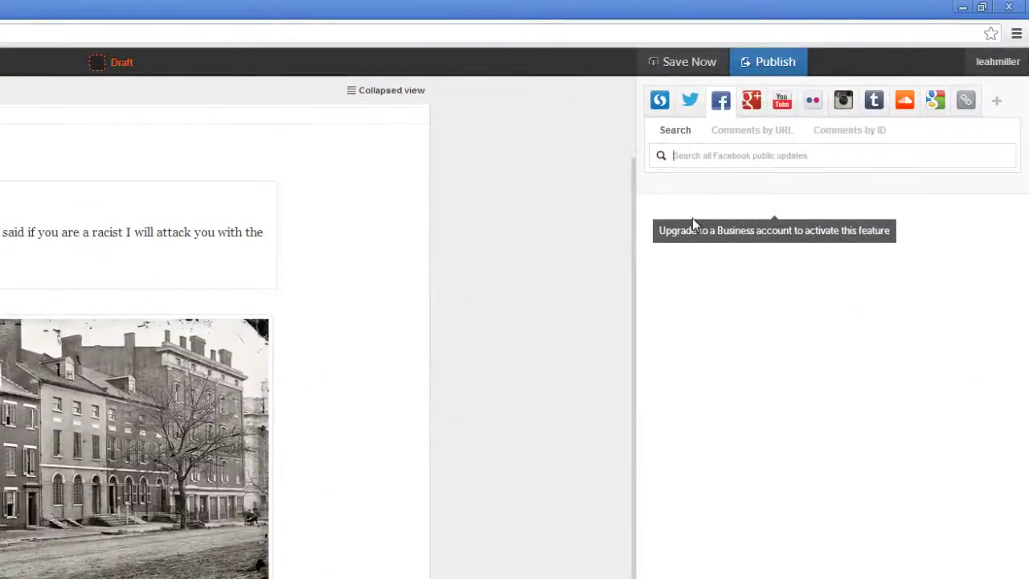
text(abraham lincoln )
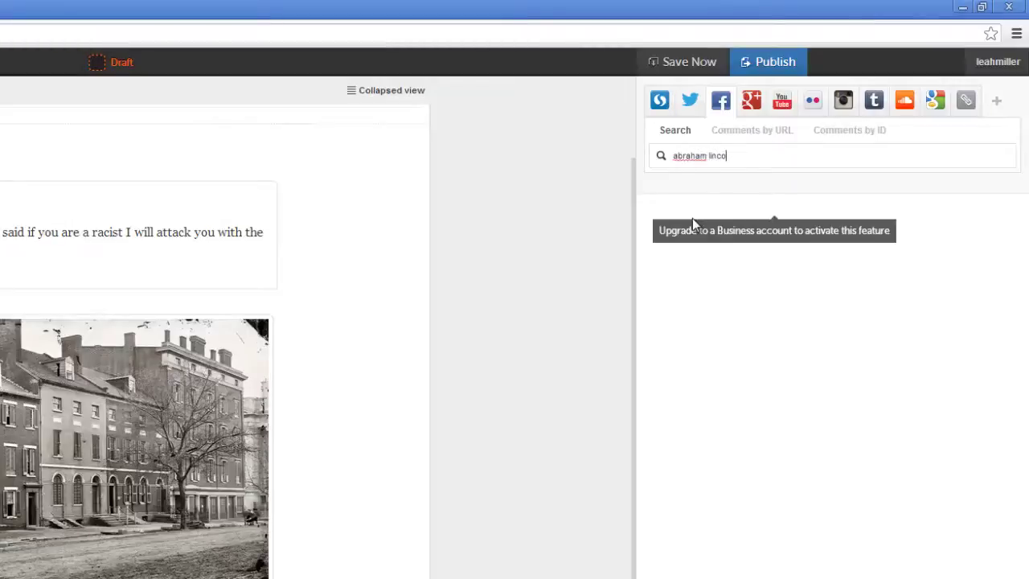
text(racist)
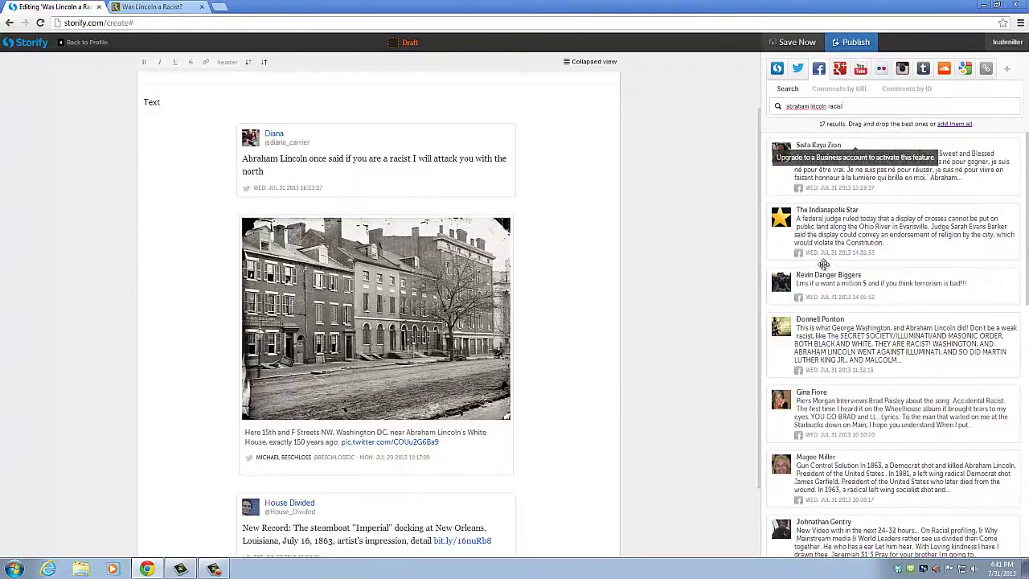
drag(823, 264, 386, 447)
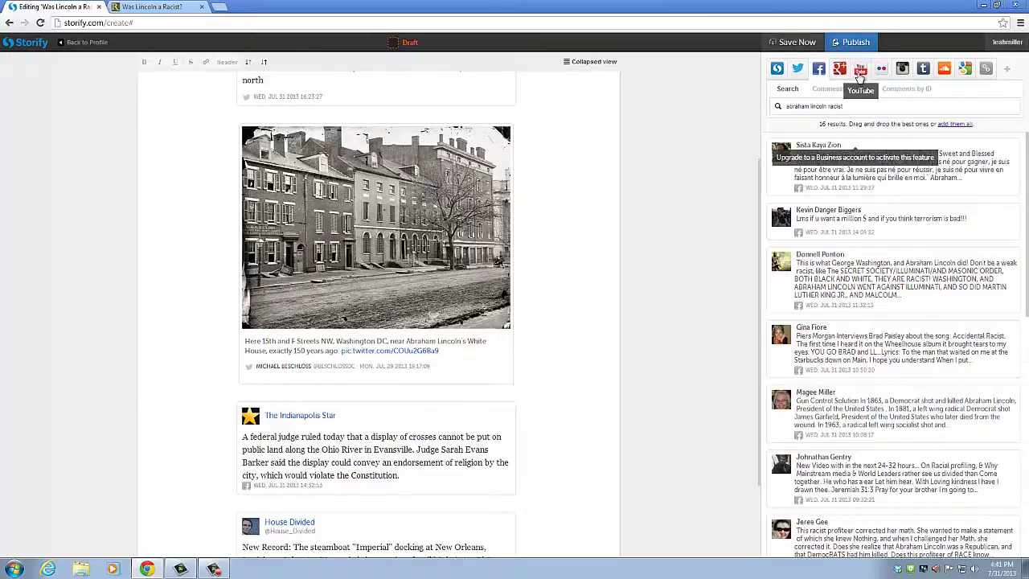
Add two YouTube videos: "Lincoln's Real Views on Slavery?" below the street photo and "Was Lincoln a Racist?" directly below the text block.
click(860, 71)
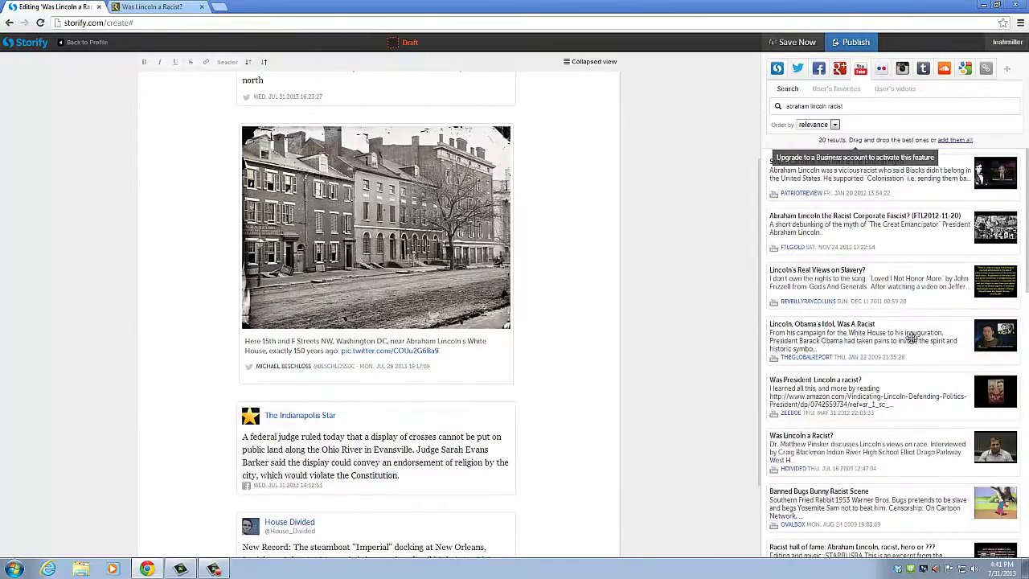
drag(892, 284, 358, 412)
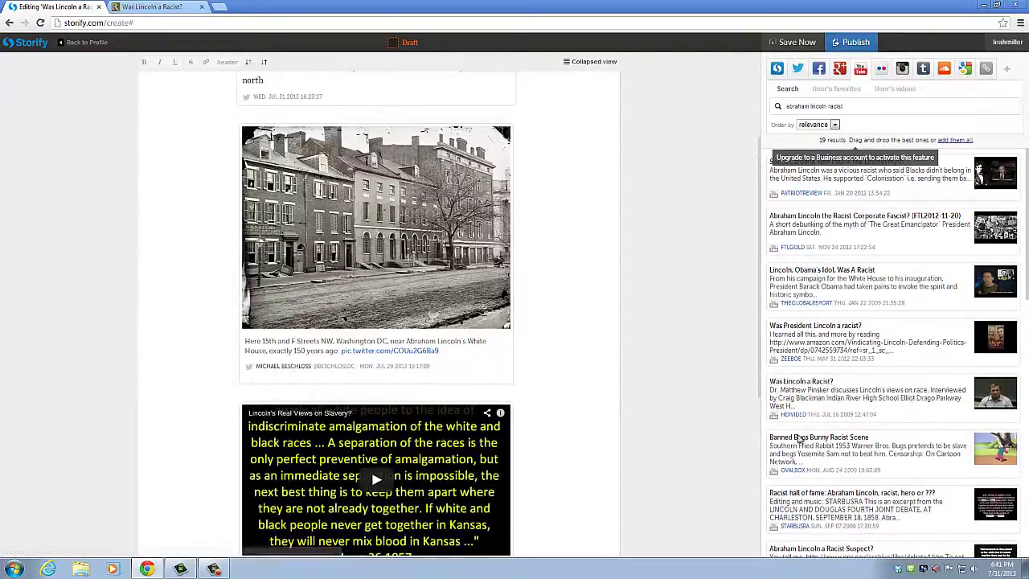
drag(800, 394, 627, 271)
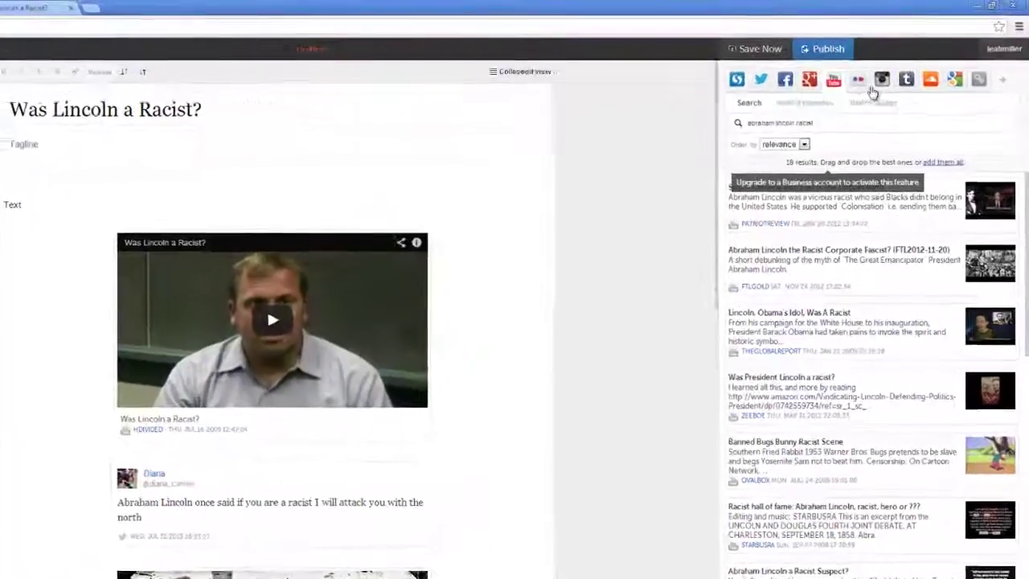
Check the Flickr source, and add the seated Lincoln statue photo from Instagram below the "Was Lincoln a Racist?" video.
click(858, 79)
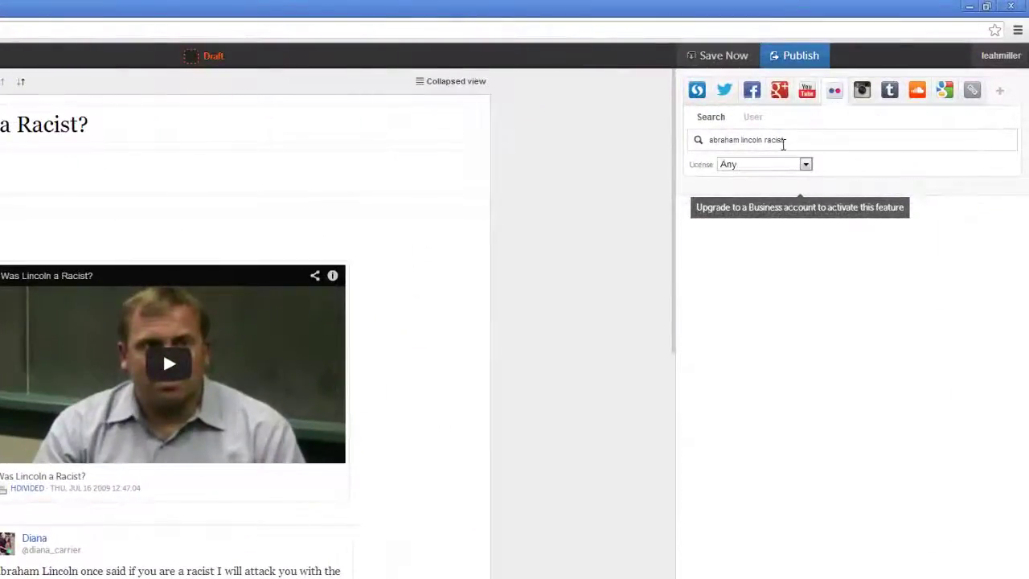
click(864, 92)
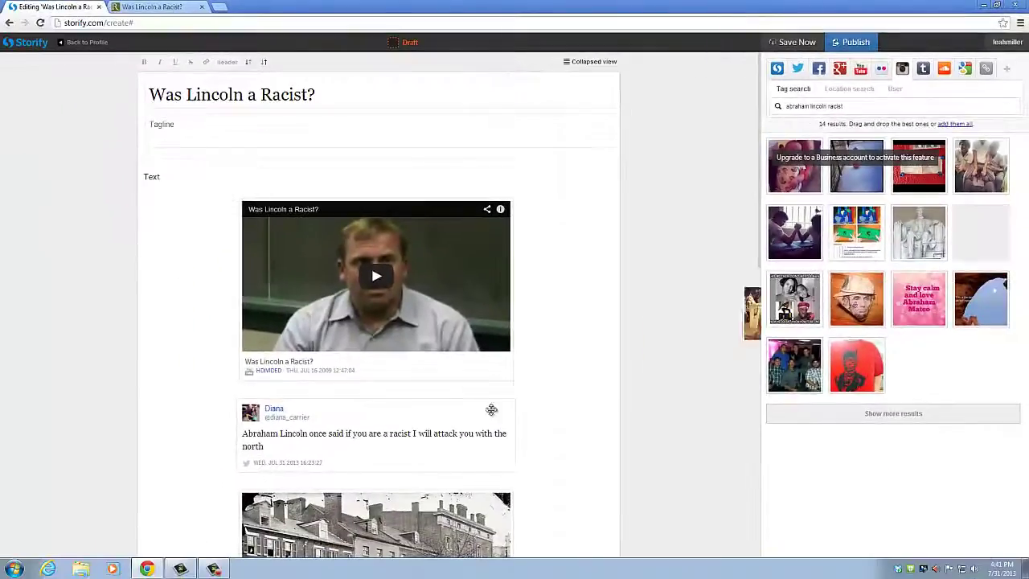
drag(492, 410, 351, 381)
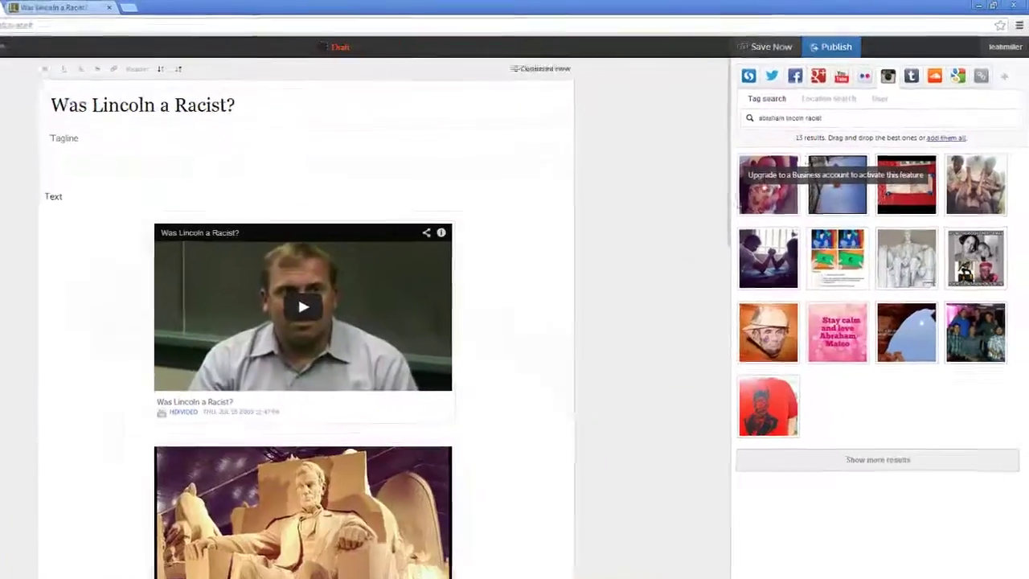
View the Tumblr source's option for searching by blog URL.
click(911, 76)
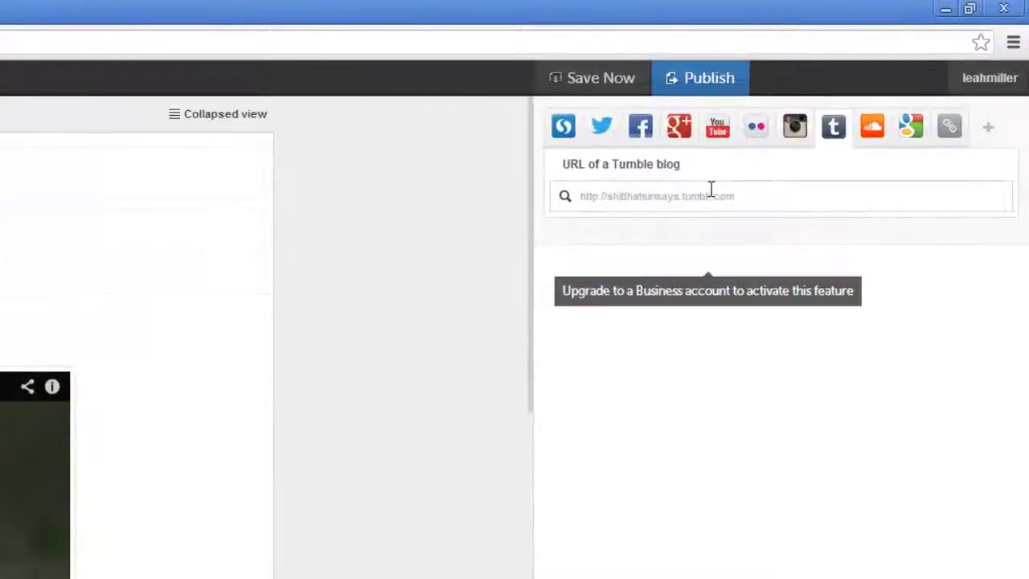
click(690, 190)
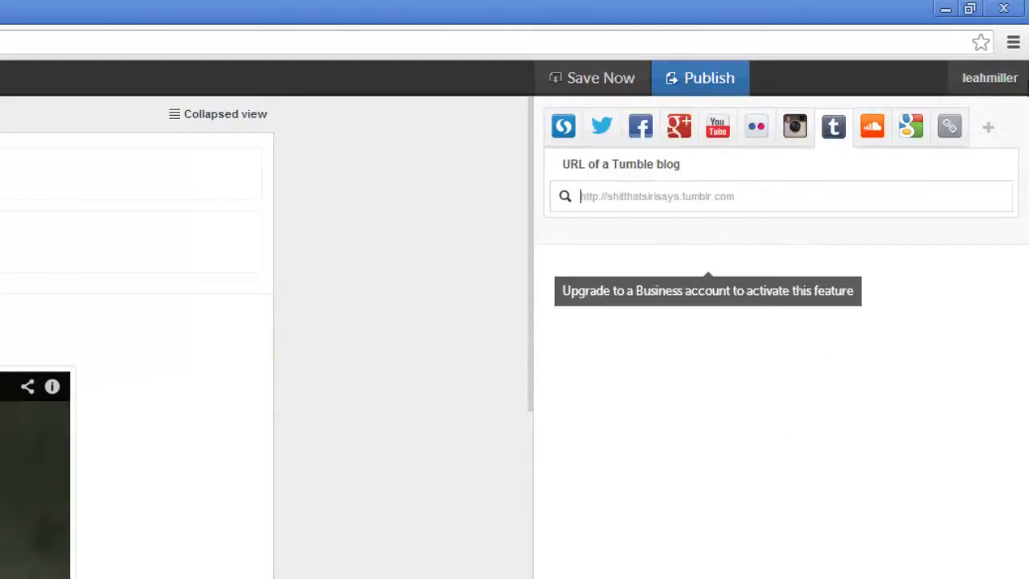
Search SoundCloud for "letter to albert hodges" and add the first audio clip to the story.
click(876, 136)
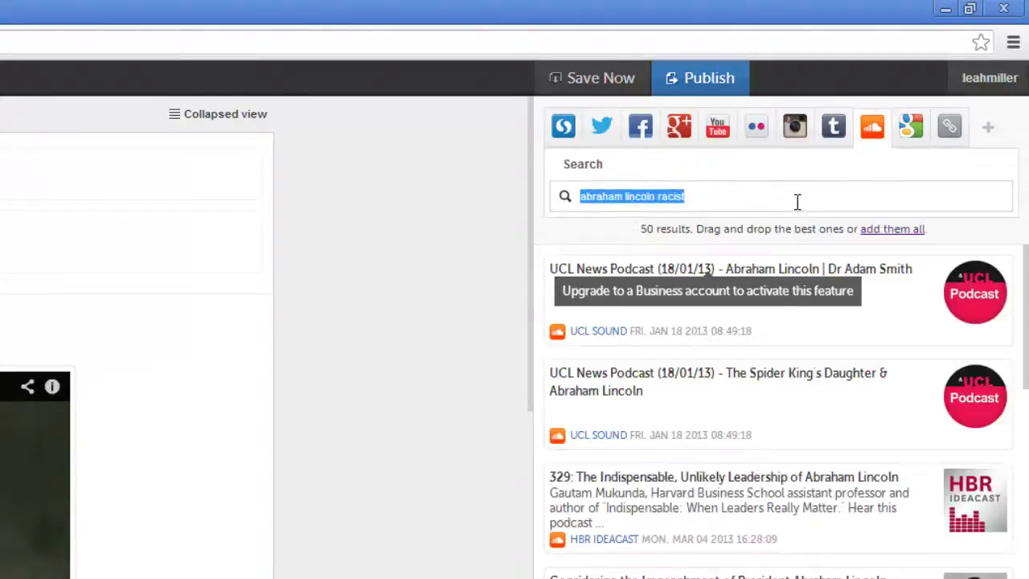
key(BackSpace)
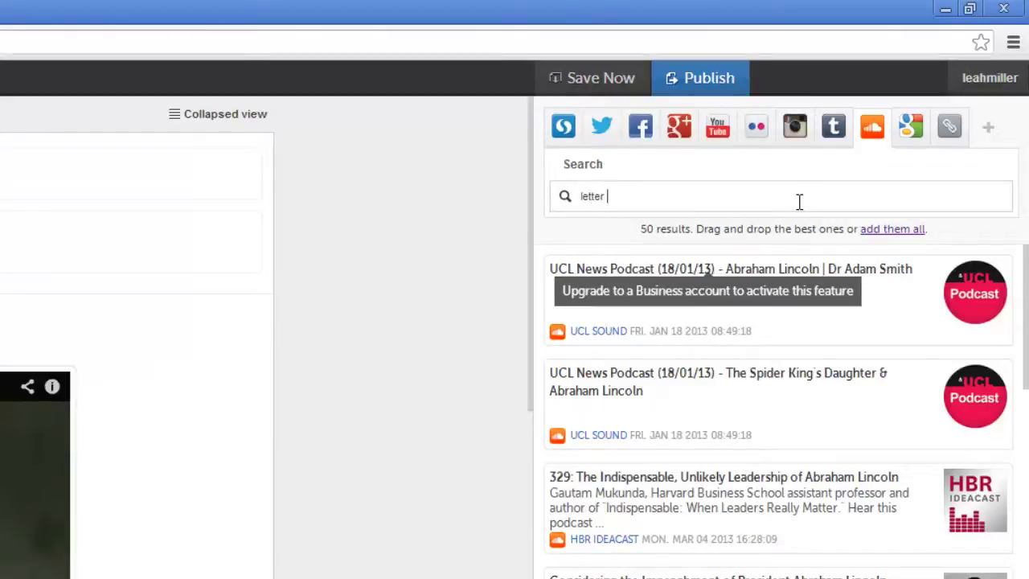
text(lbert hodges)
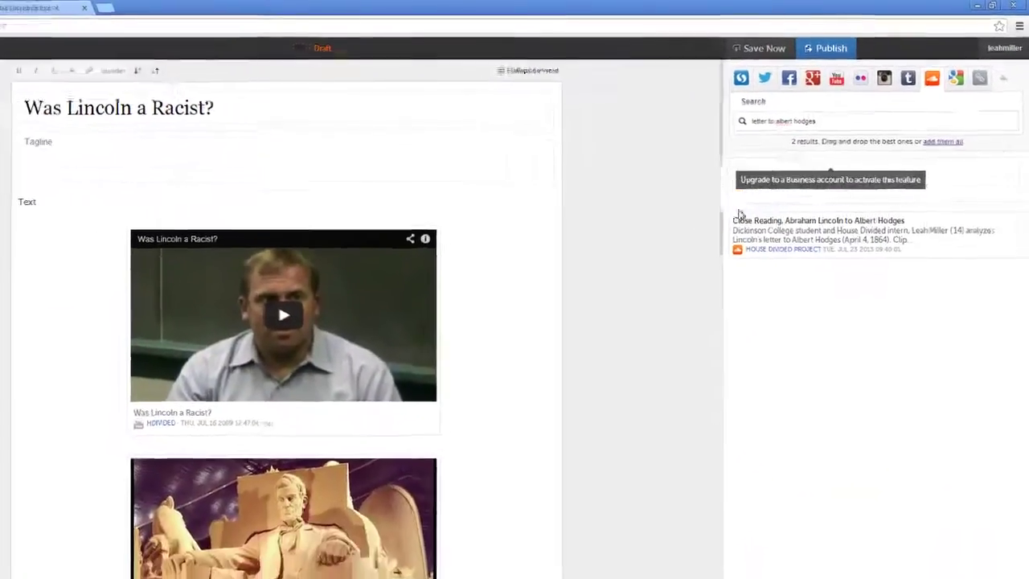
drag(738, 215, 281, 375)
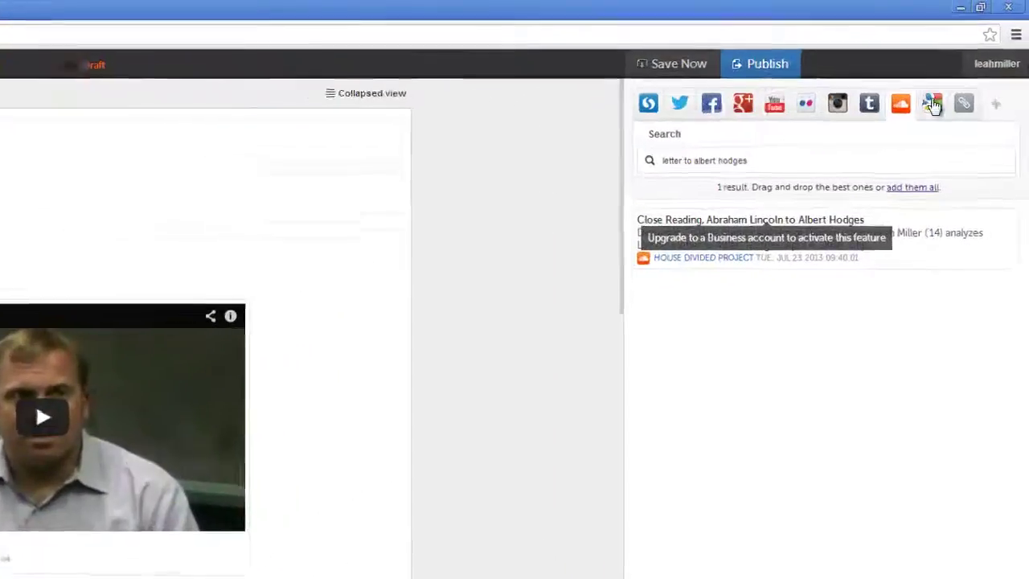
Search Google's web results for "letter to albert hodges".
click(954, 81)
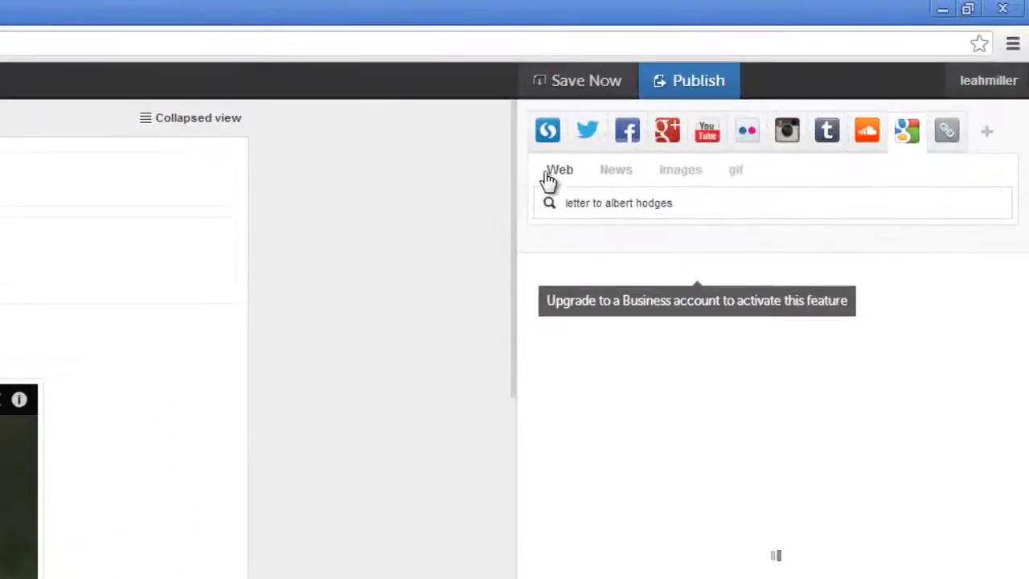
click(558, 173)
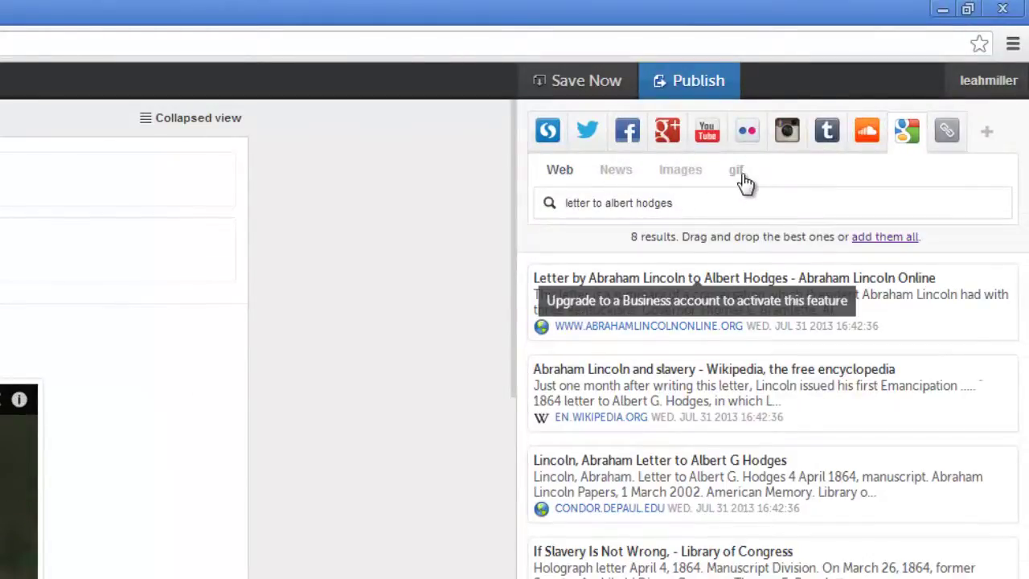
click(947, 128)
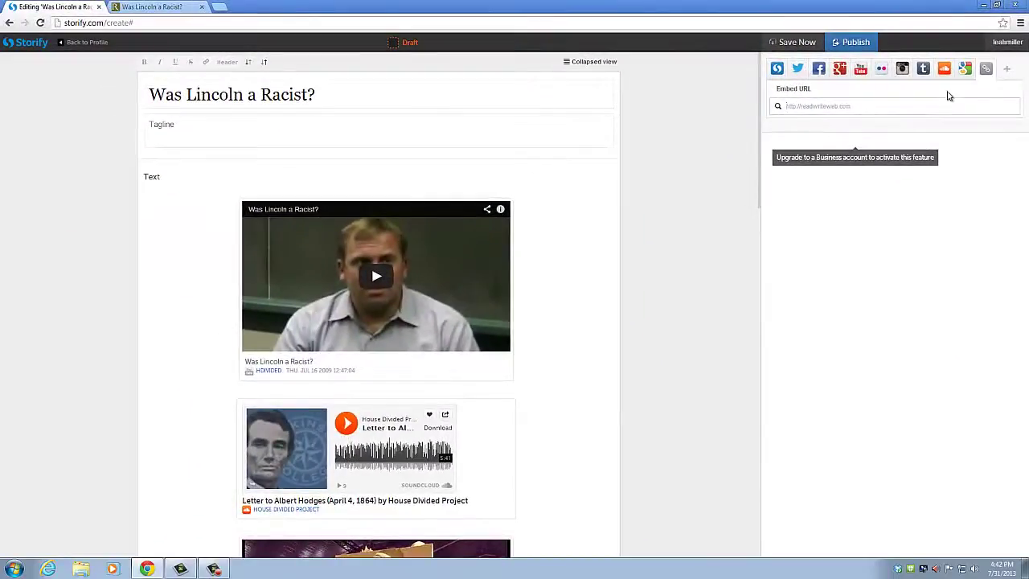
scroll(413, 252, down, 8)
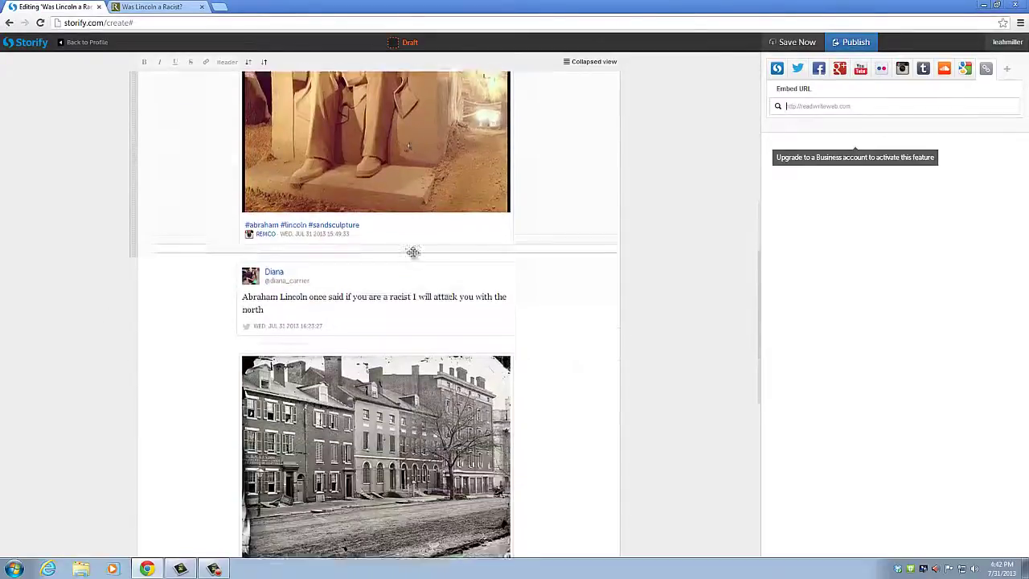
scroll(412, 252, down, 5)
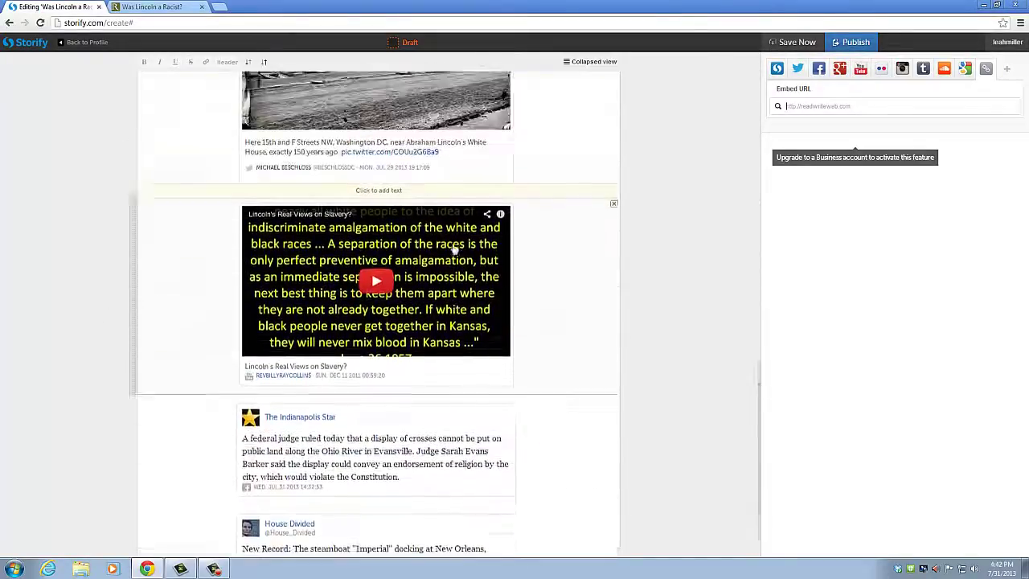
scroll(455, 251, up, 13)
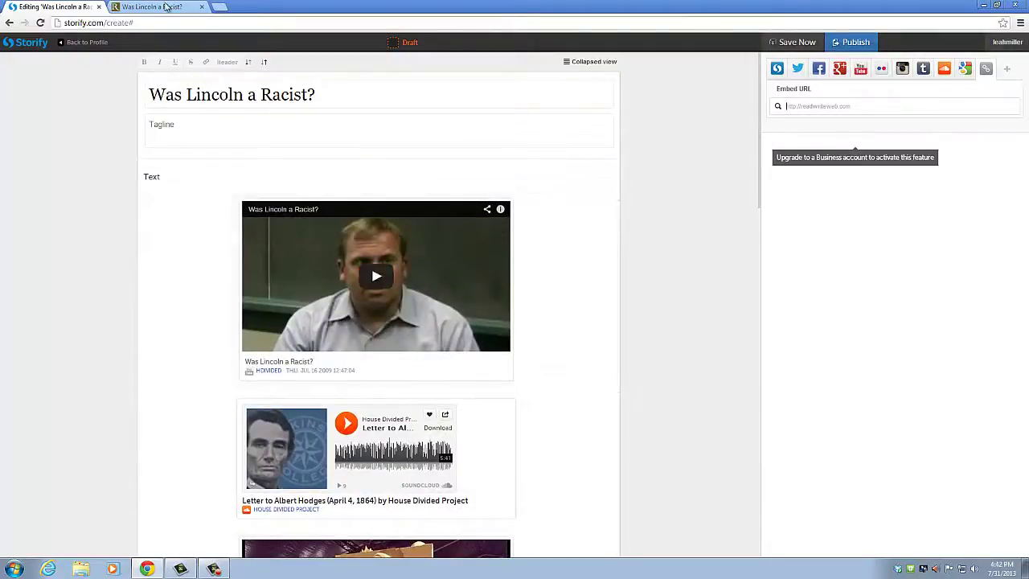
click(165, 6)
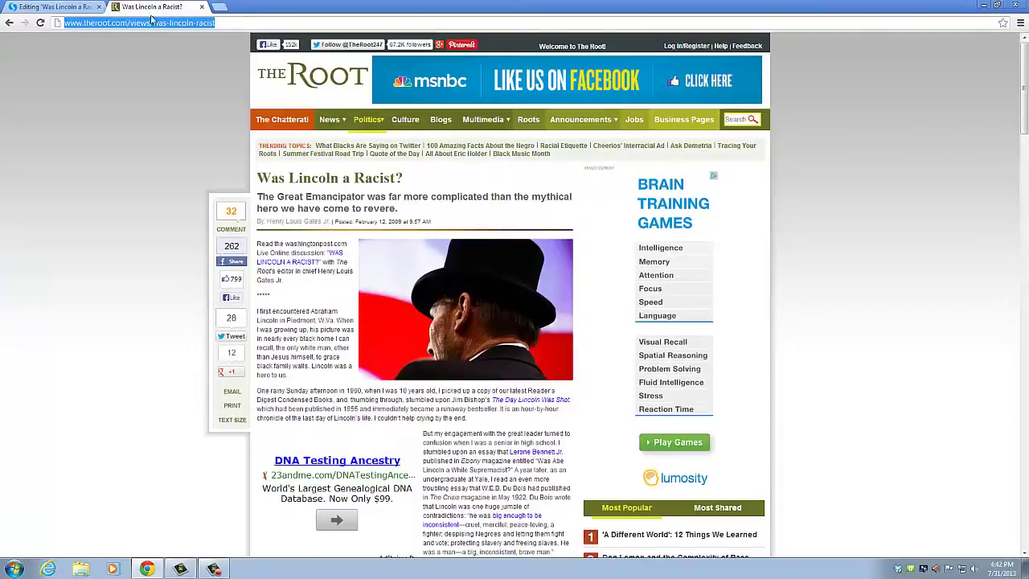
click(52, 7)
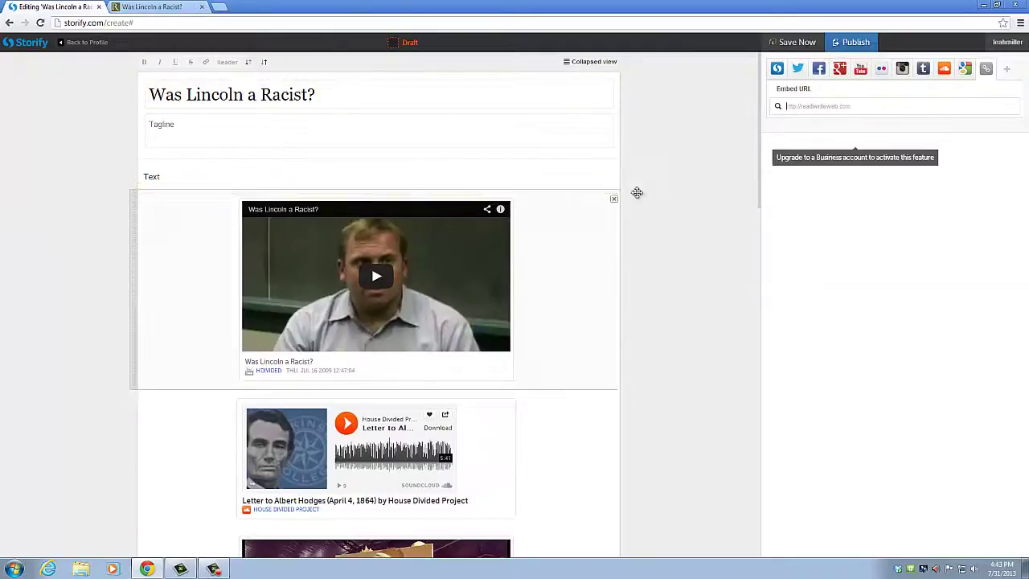
right_click(902, 106)
click(922, 168)
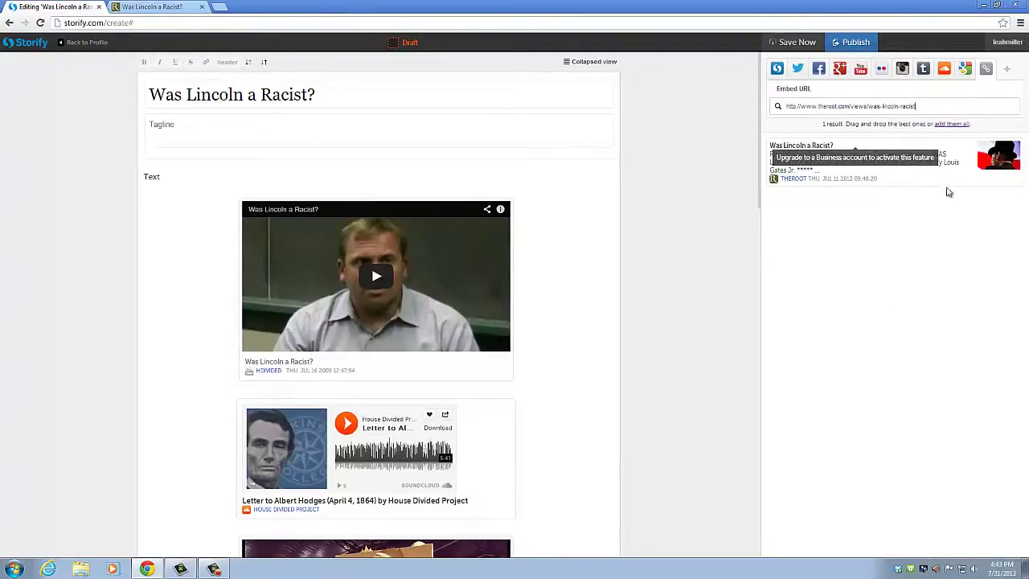
drag(946, 166, 397, 417)
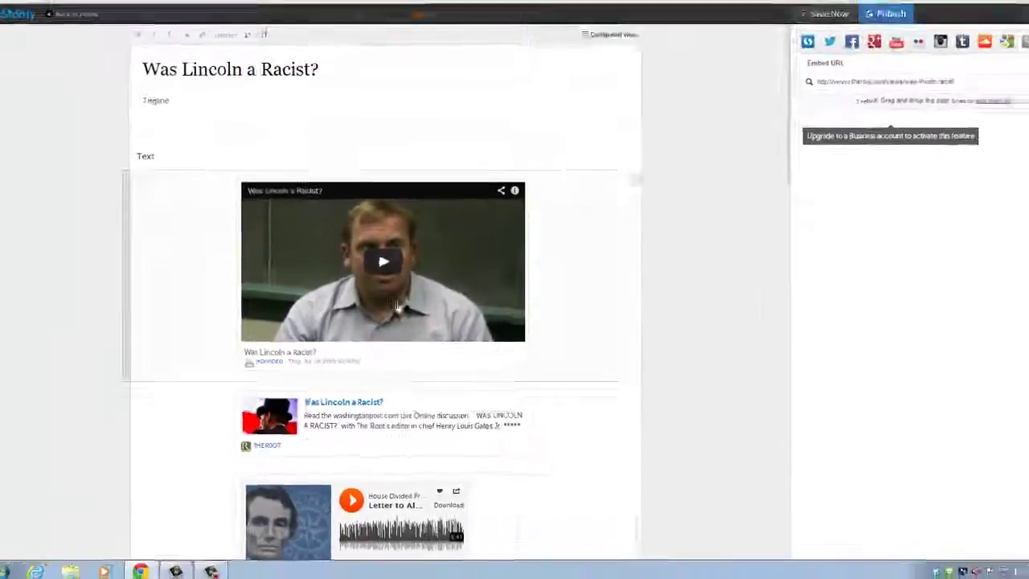
Insert an empty text block between the "Was Lincoln a Racist?" video and The Root article.
scroll(205, 337, down, 1)
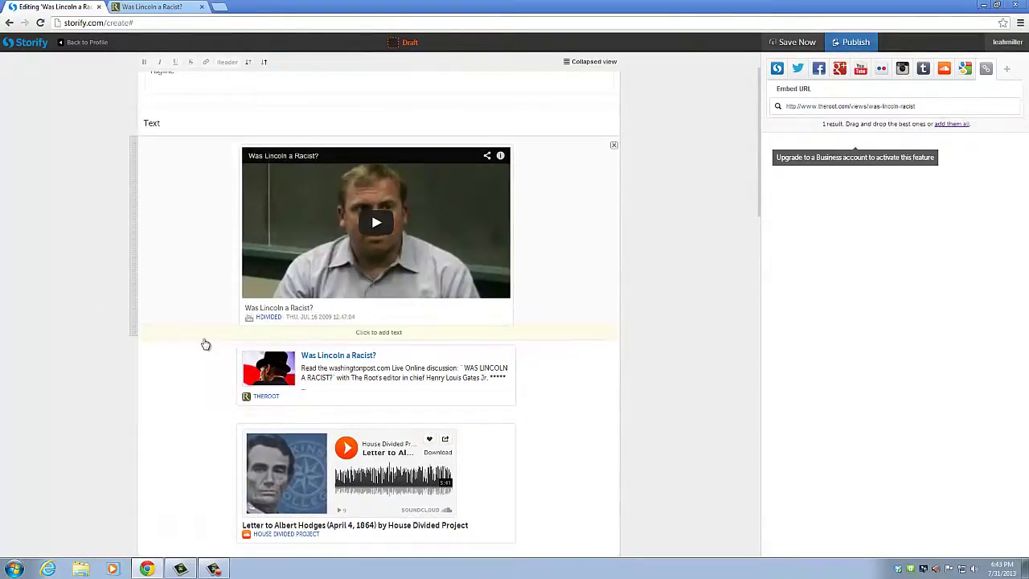
scroll(206, 343, down, 2)
click(181, 177)
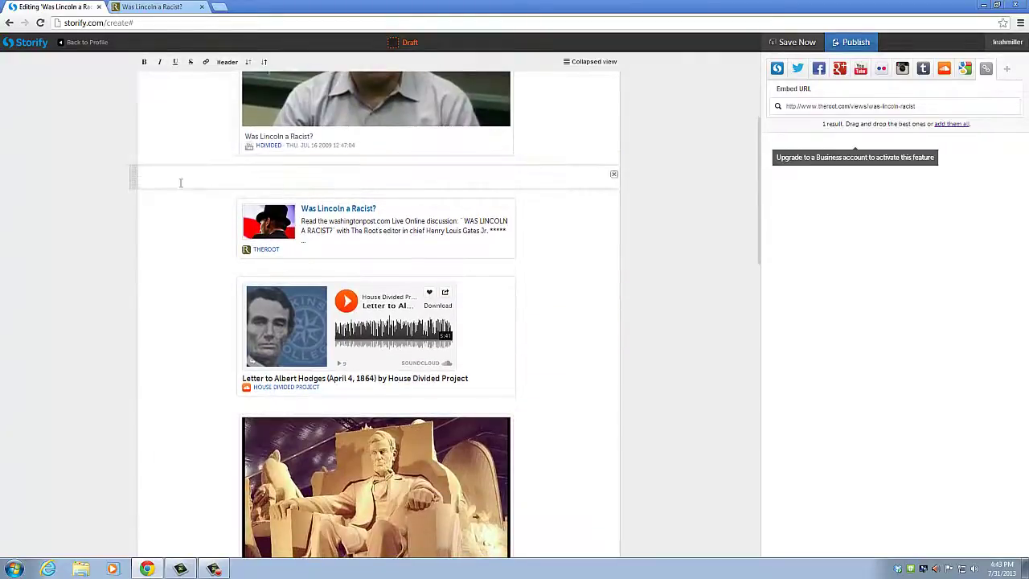
scroll(234, 173, up, 1)
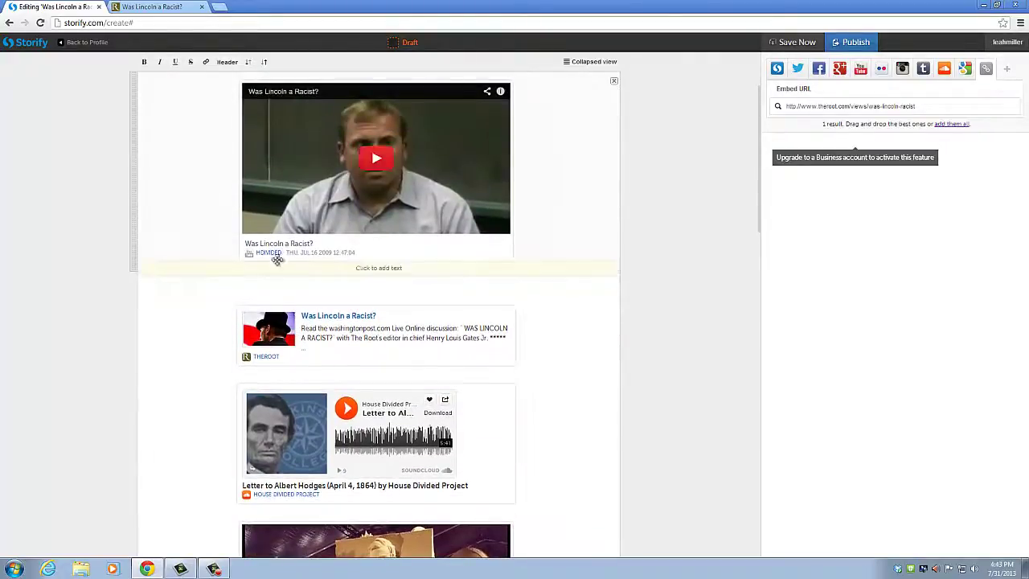
scroll(453, 410, down, 1)
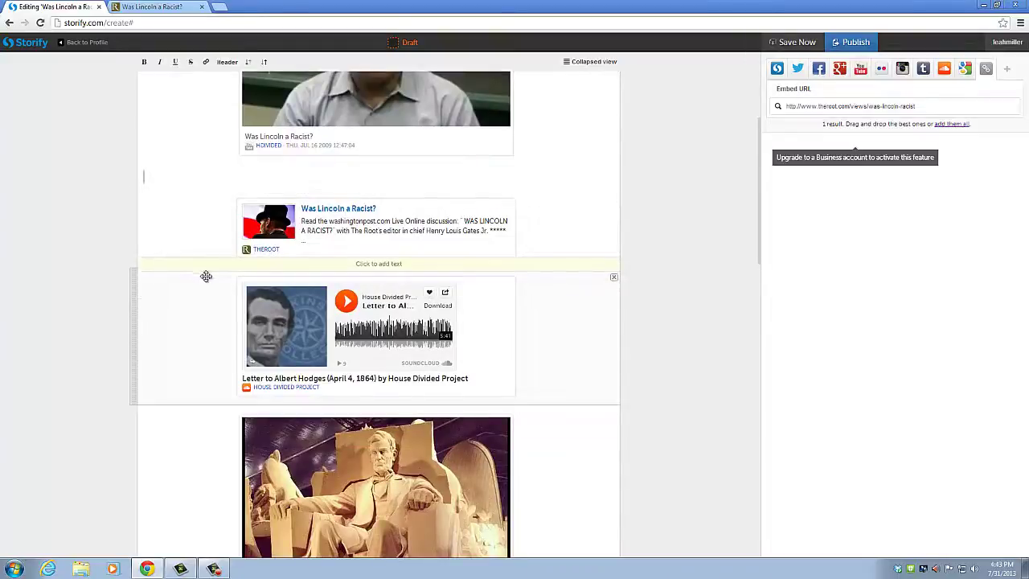
Publish the story, skip sharing it and notifying the quoted sources, and check the published page.
scroll(221, 232, up, 2)
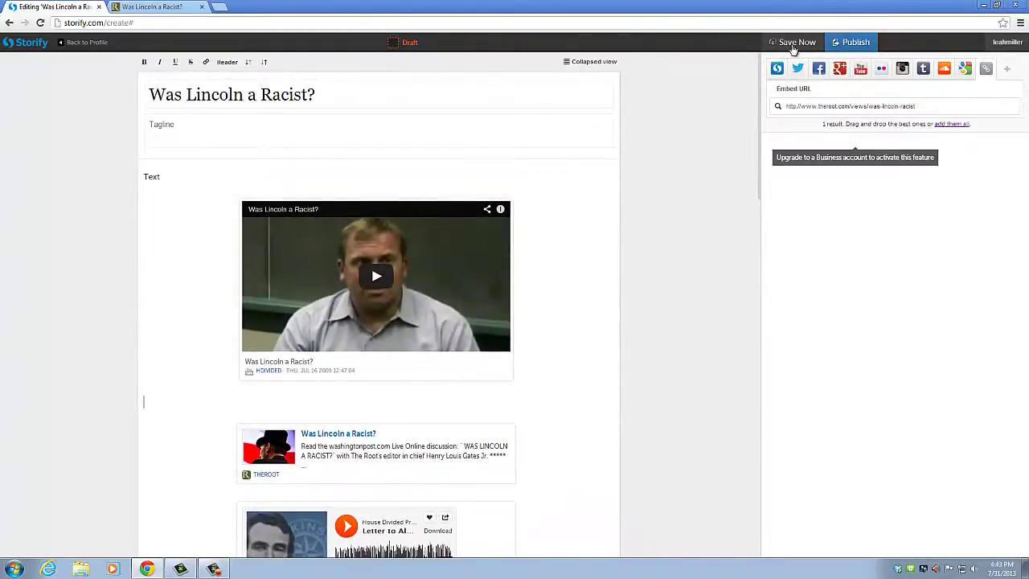
click(853, 43)
click(515, 157)
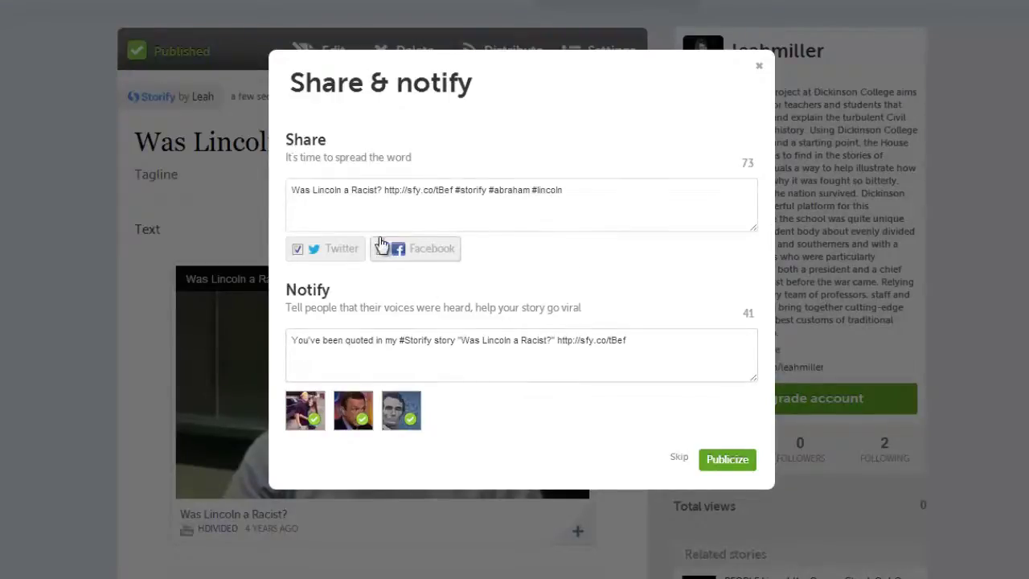
click(450, 252)
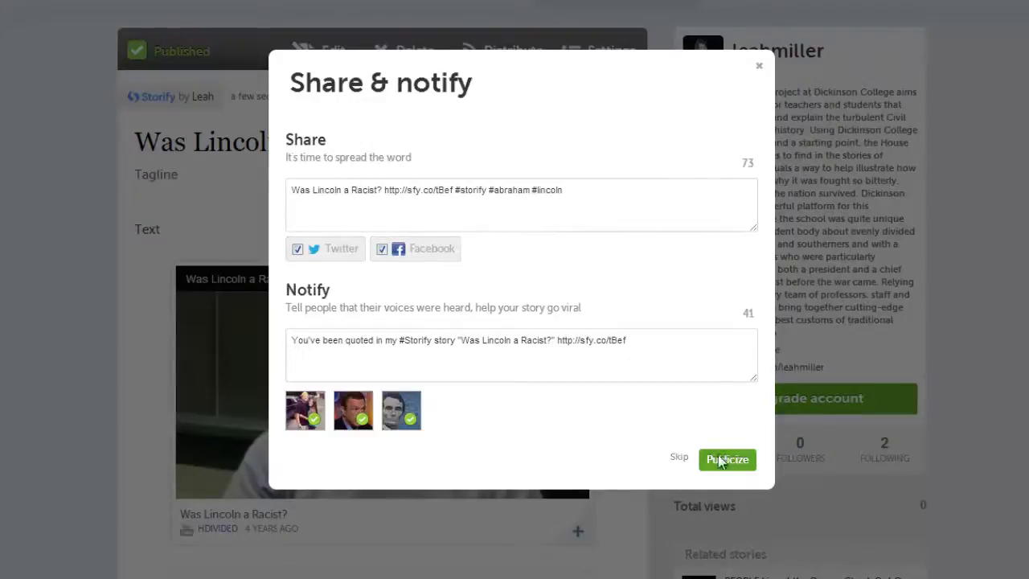
click(680, 459)
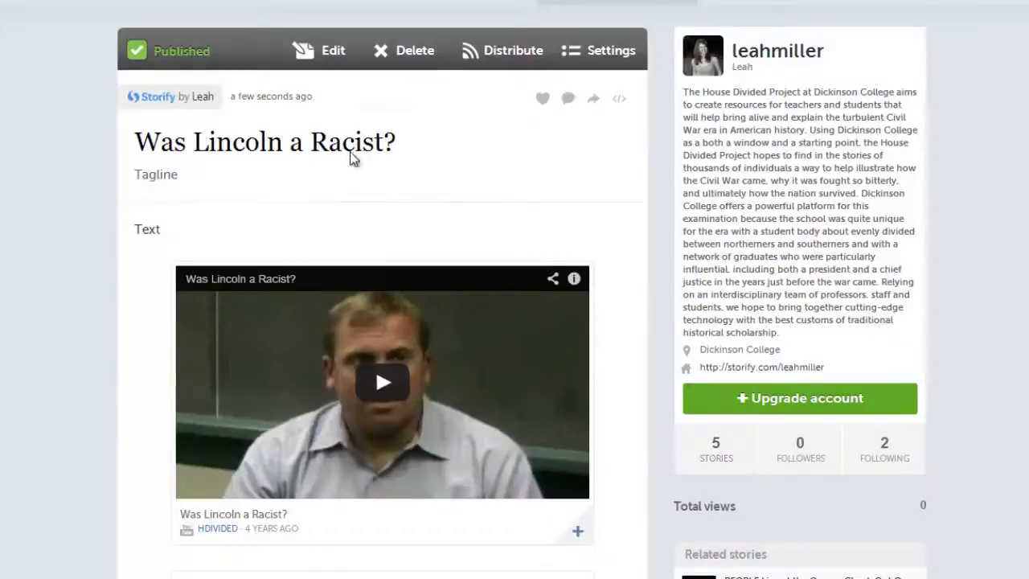
scroll(372, 164, down, 4)
scroll(372, 164, up, 4)
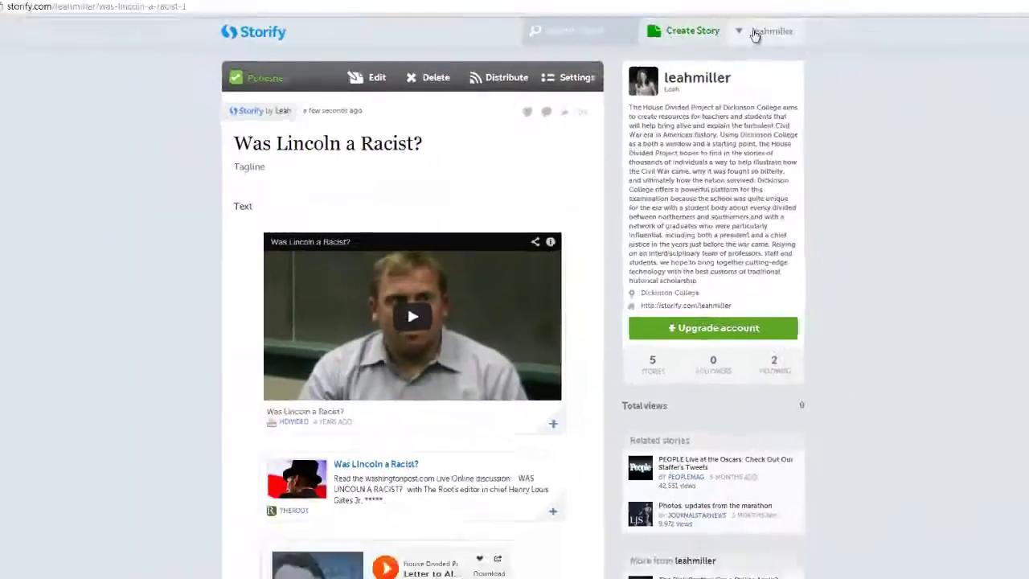
Open the account's profile page and list its stories instead of the individual elements.
mouse_move(739, 45)
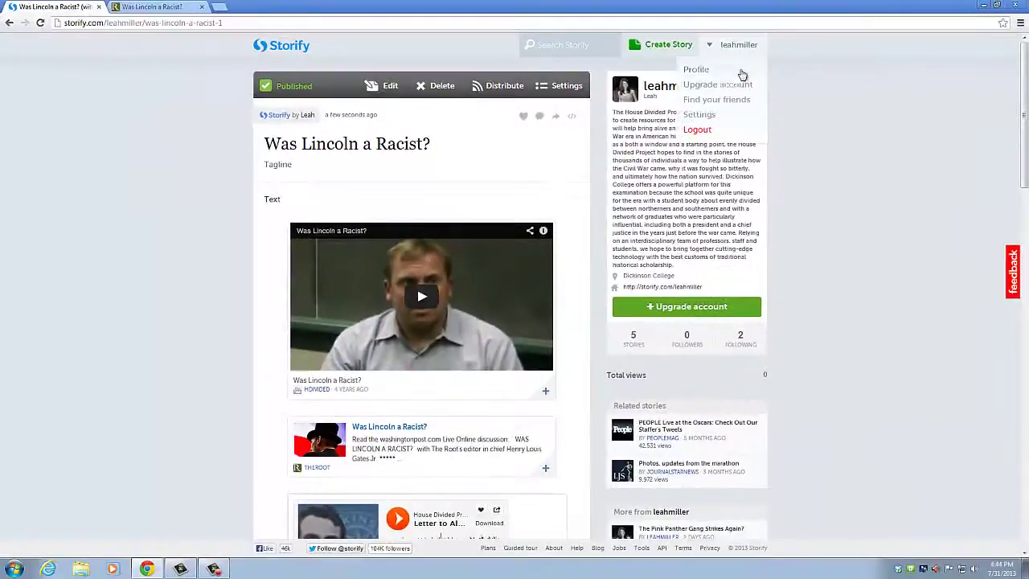
click(730, 74)
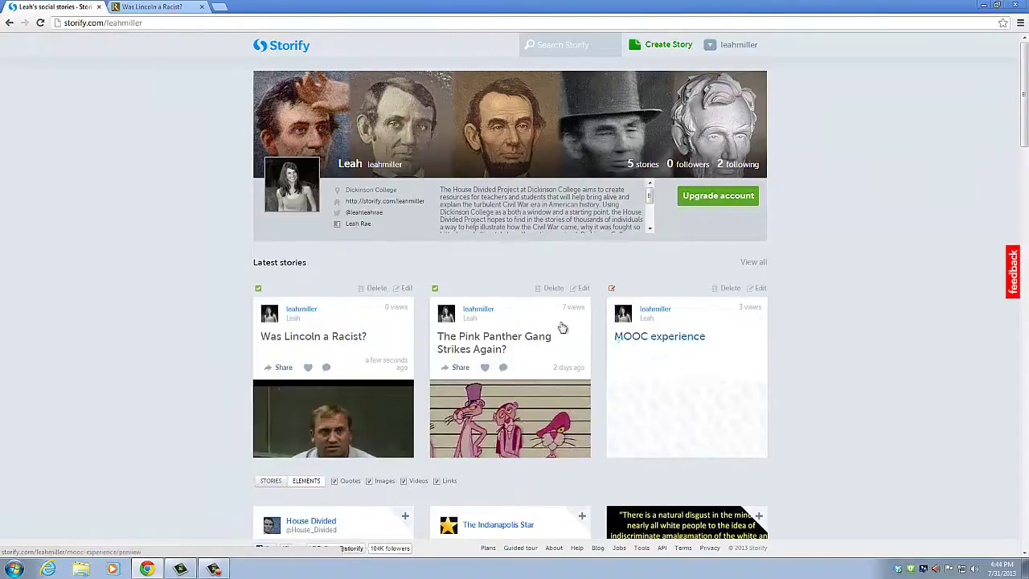
scroll(563, 327, down, 2)
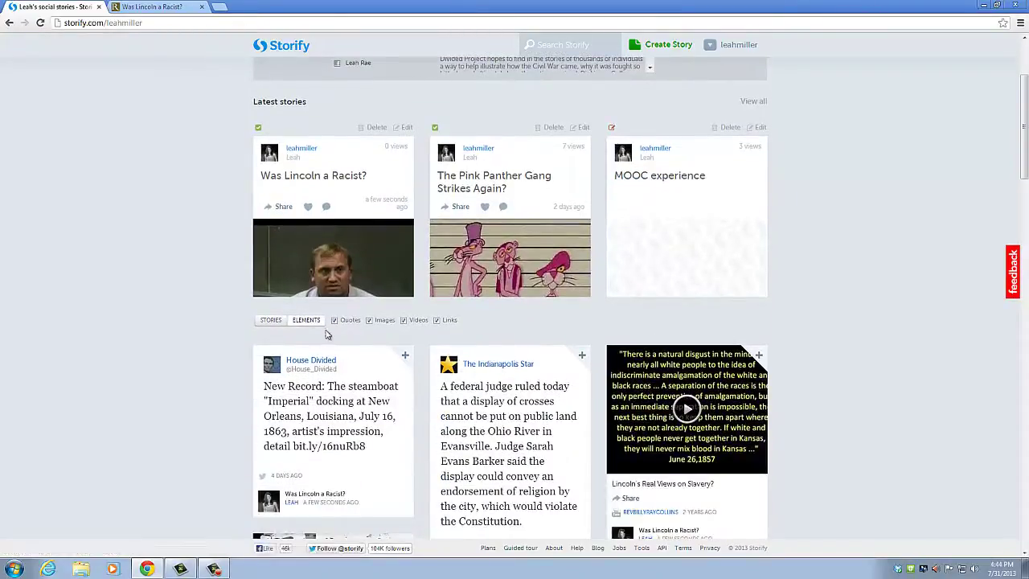
click(271, 320)
Open the story "Was Lincoln the Great Emancipator?" and look through how its text and embedded media are combined.
click(326, 382)
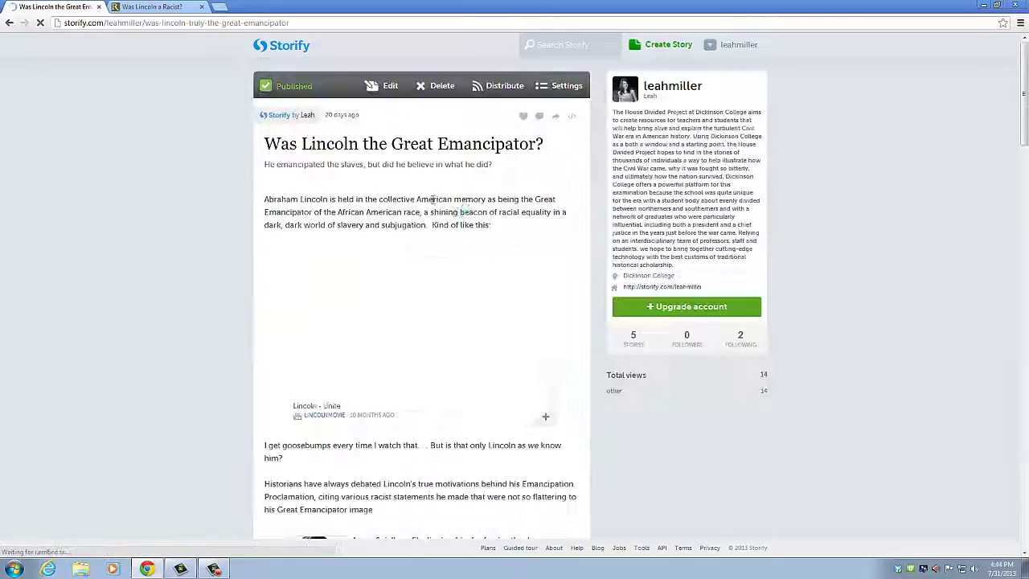
scroll(523, 203, down, 15)
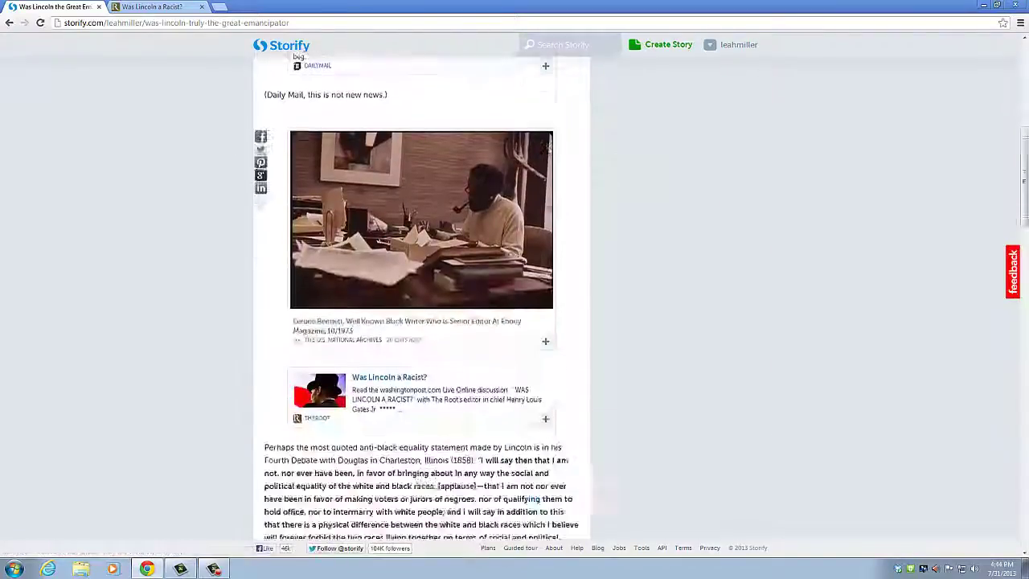
scroll(549, 205, down, 18)
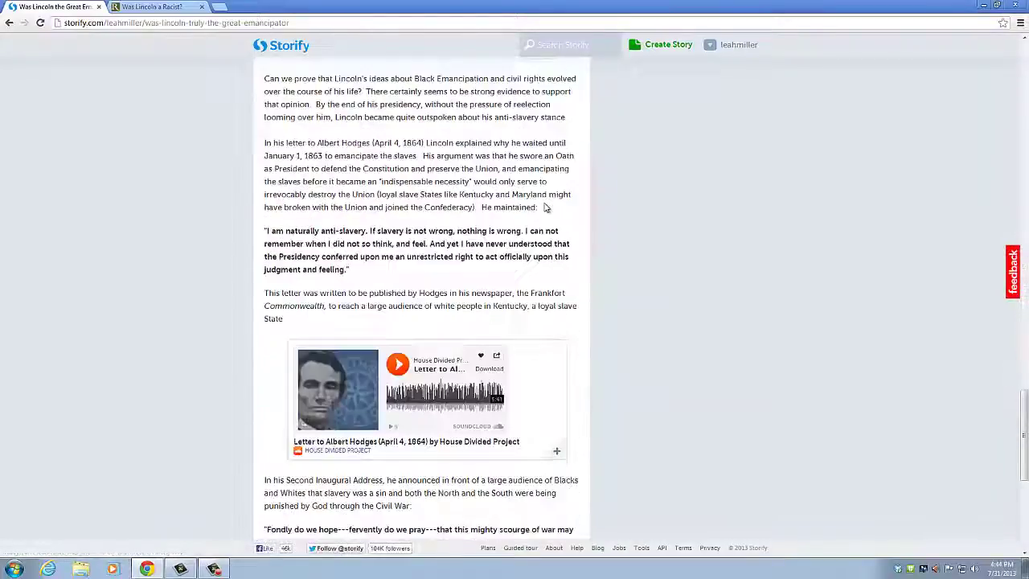
scroll(644, 253, up, 15)
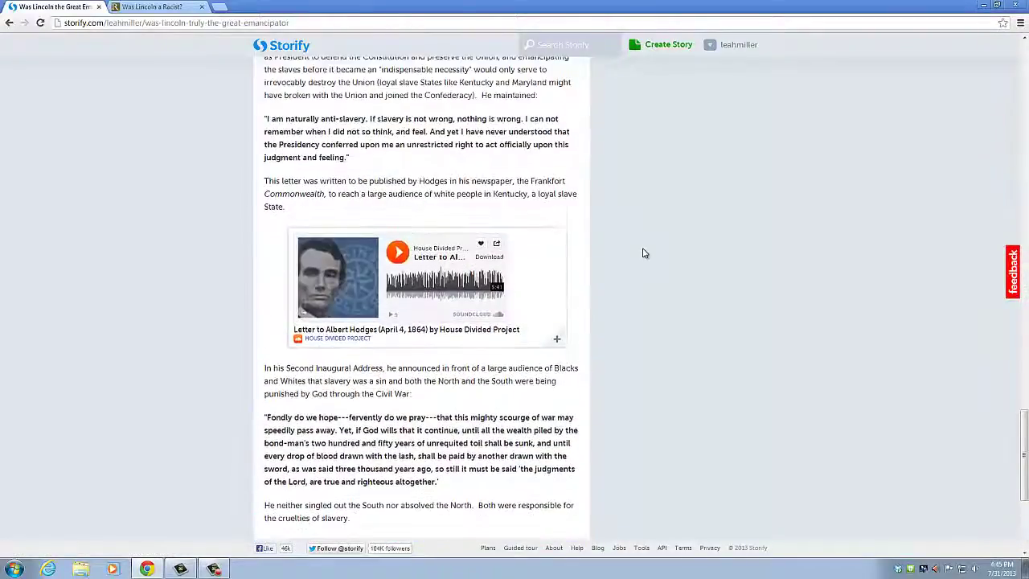
scroll(643, 246, up, 10)
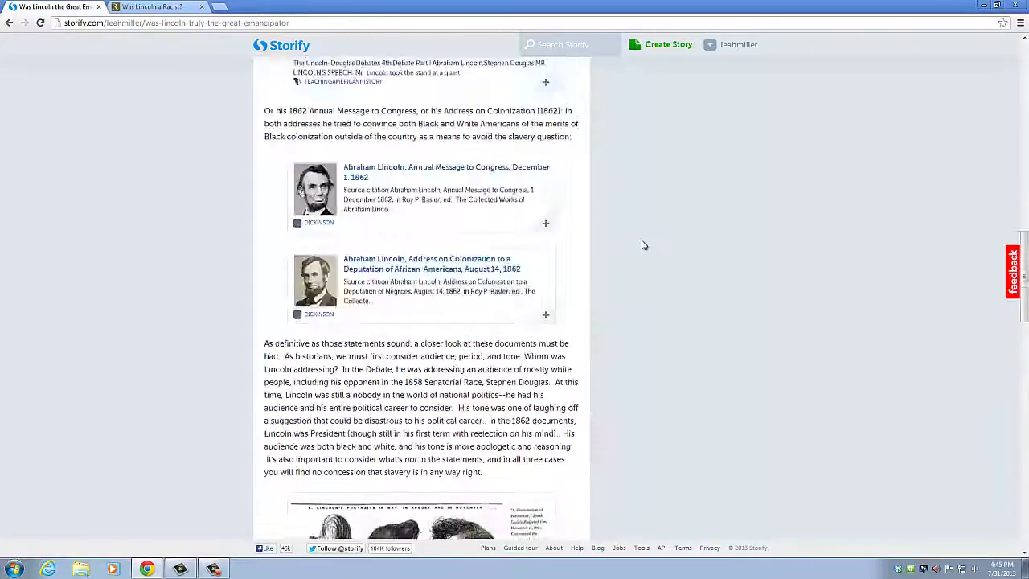
scroll(643, 245, up, 3)
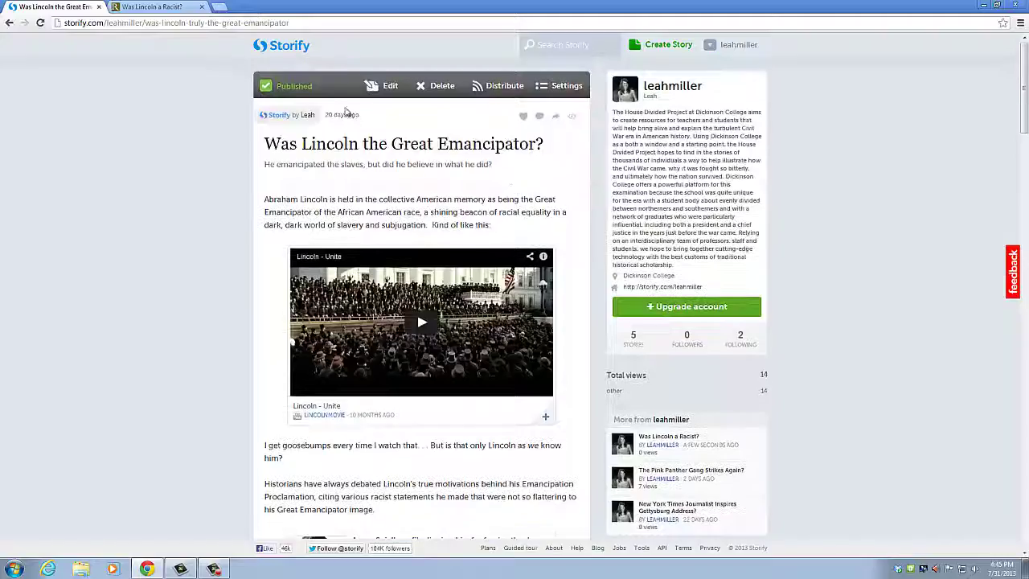